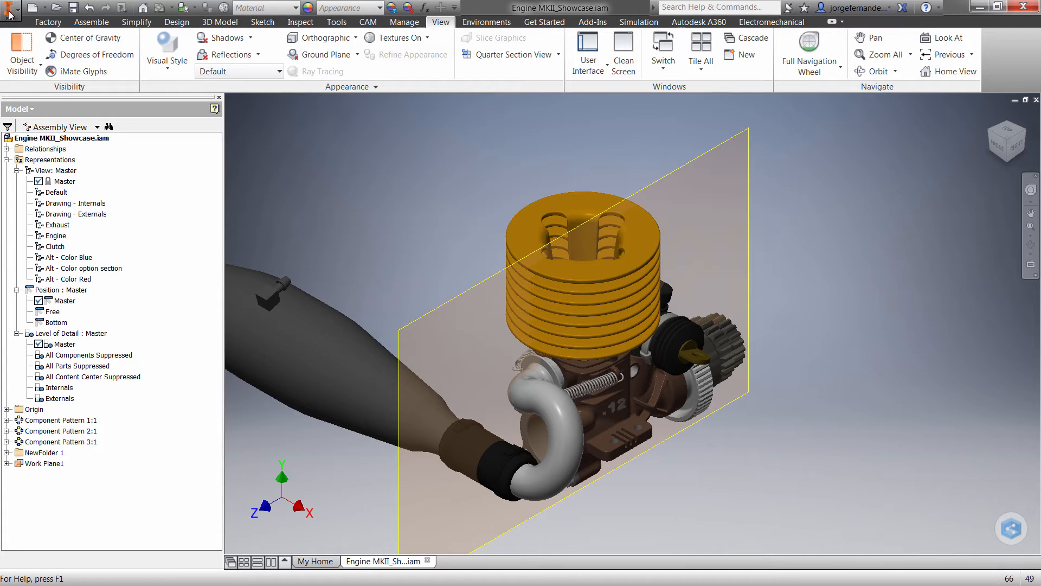
Launch the Showcase Realistic Presentation suite workflow for the engine assembly.
click(10, 10)
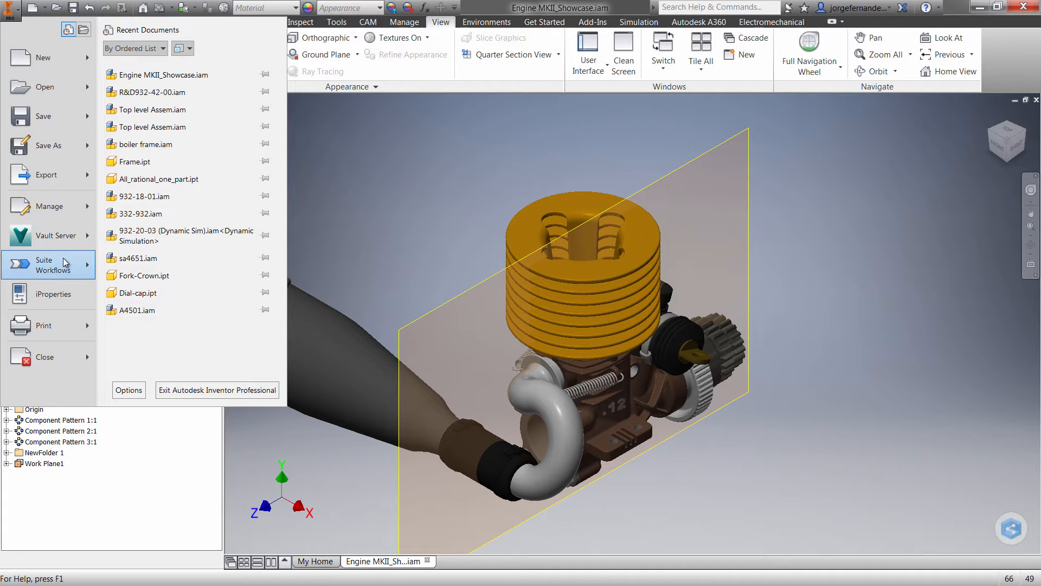
mouse_move(64, 262)
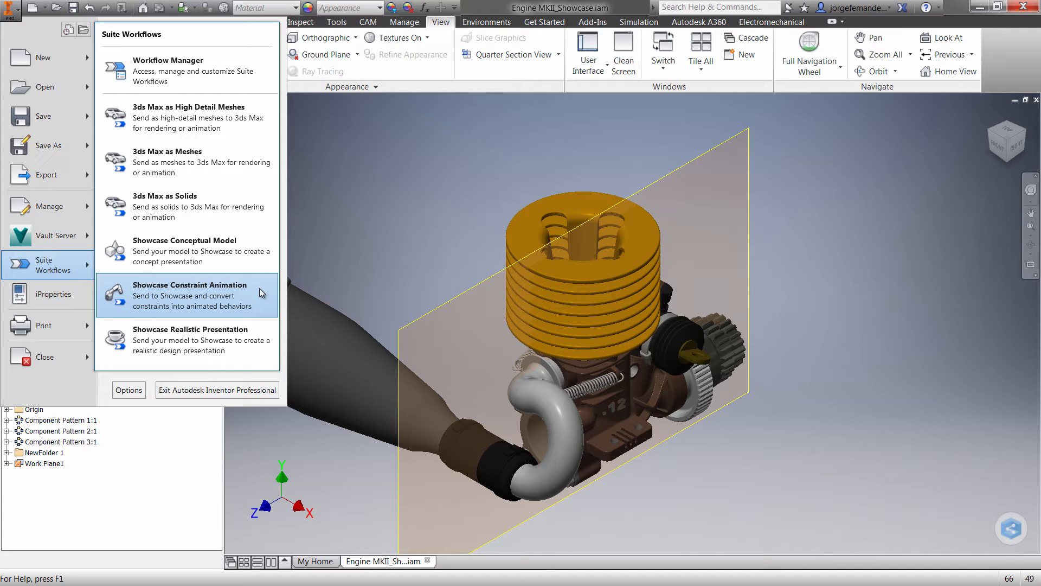
click(239, 333)
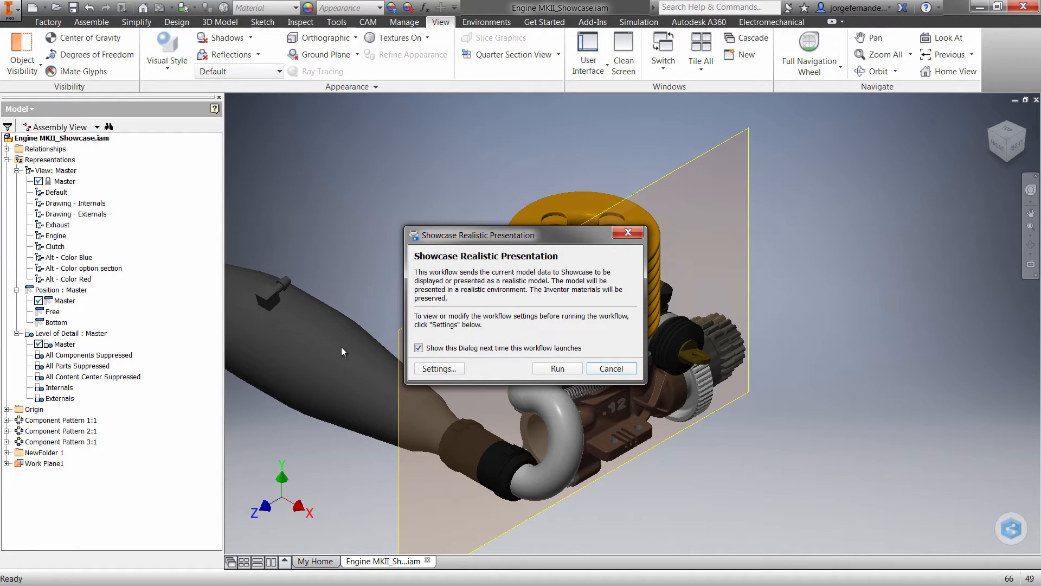
Set the workflow's conversion settings to 003_Small_Details, keep the Realistic - Both Shadows and Ambient Shadows style, and run it.
click(440, 369)
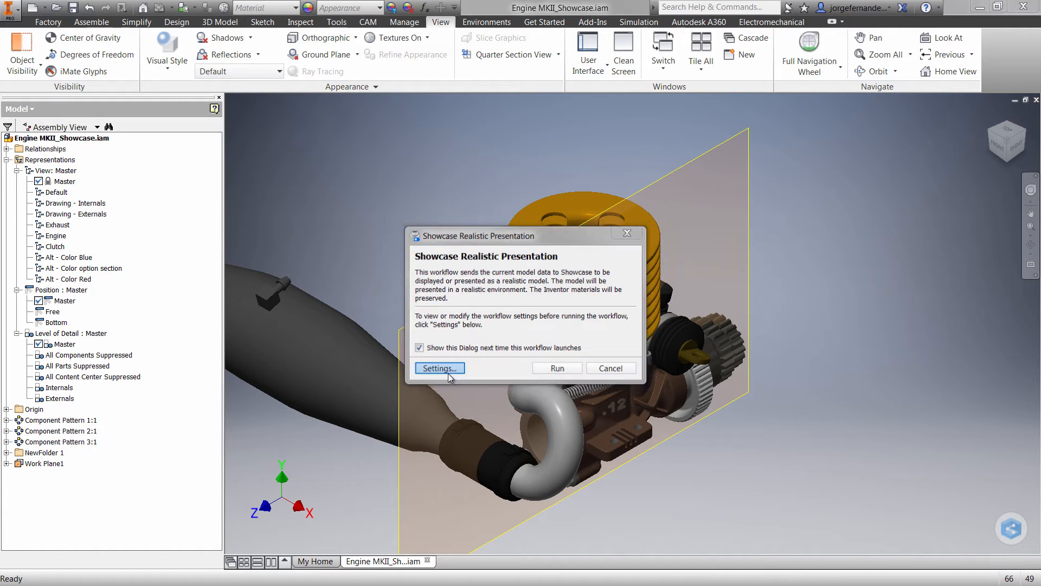
click(529, 237)
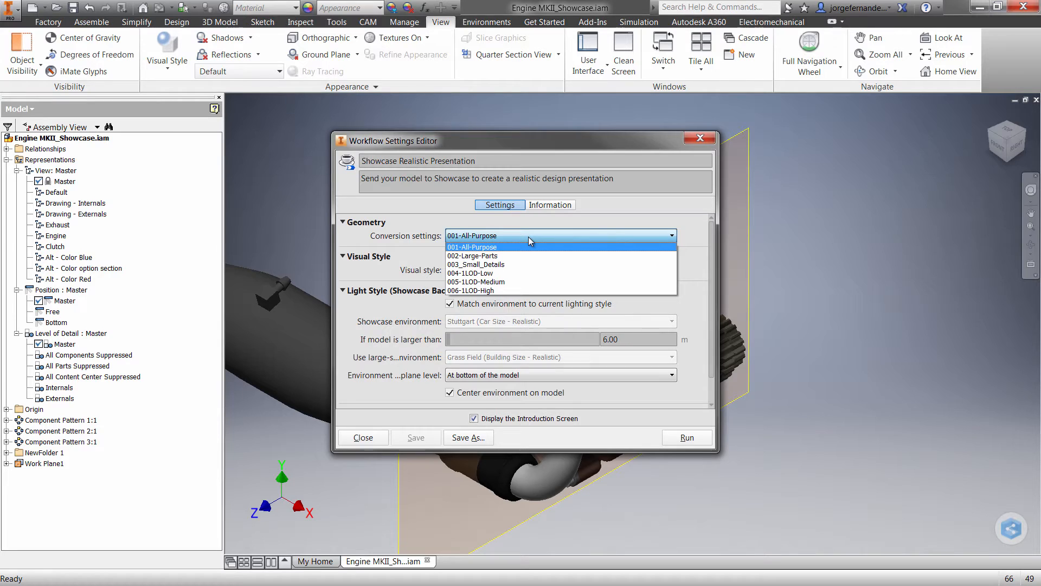
click(516, 265)
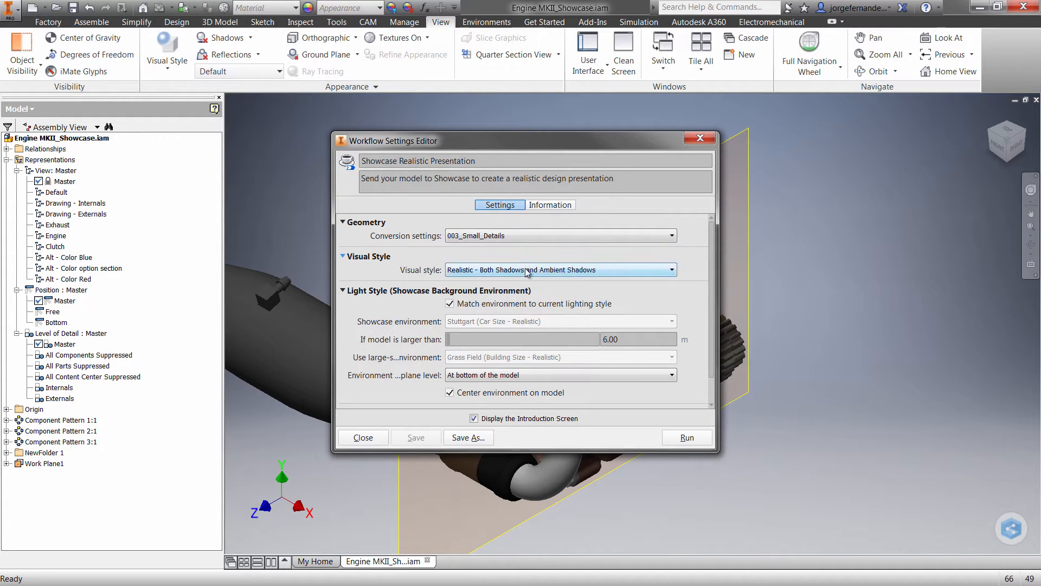
click(527, 270)
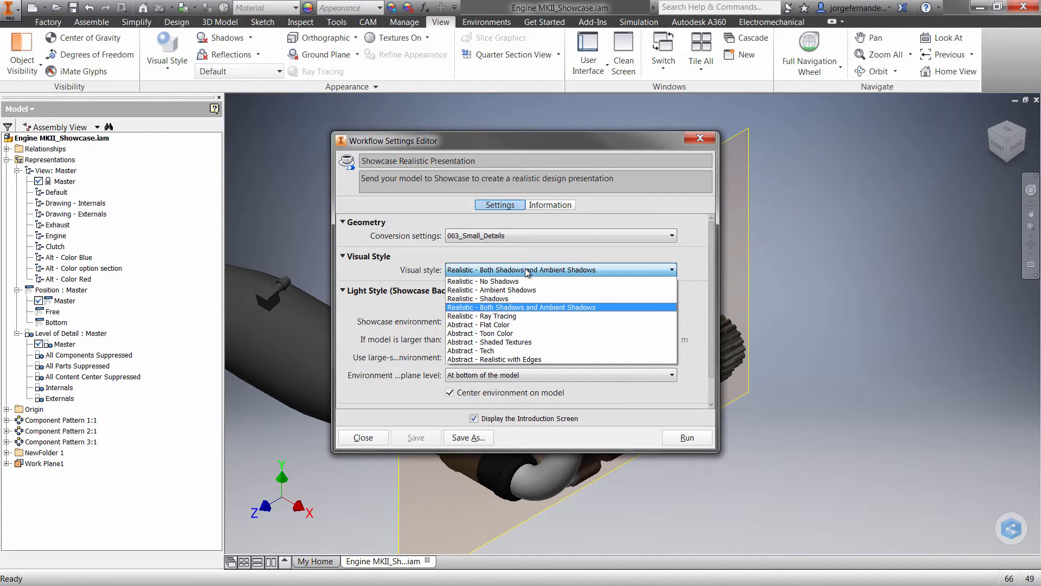
click(558, 257)
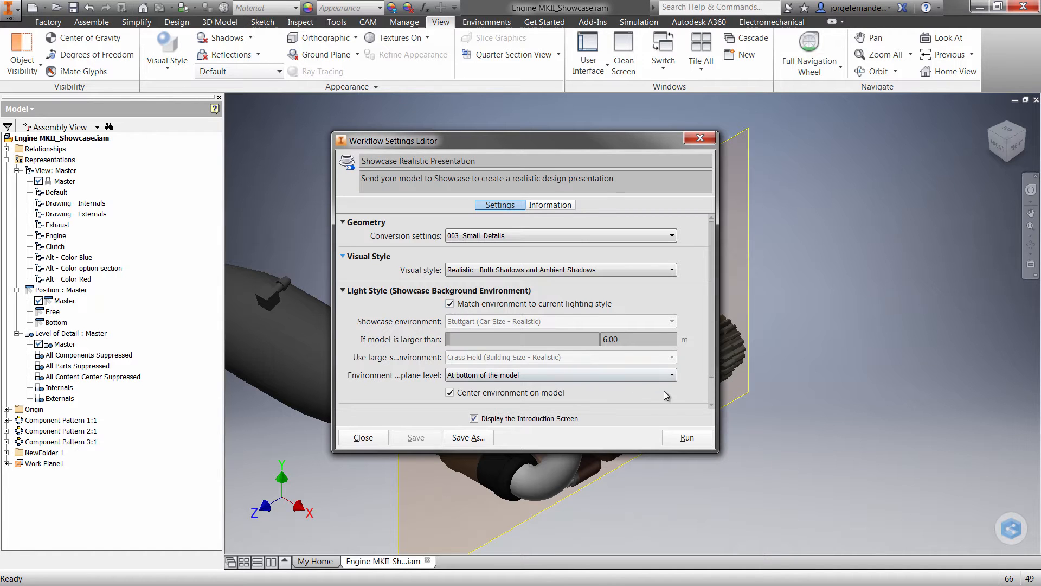
click(687, 438)
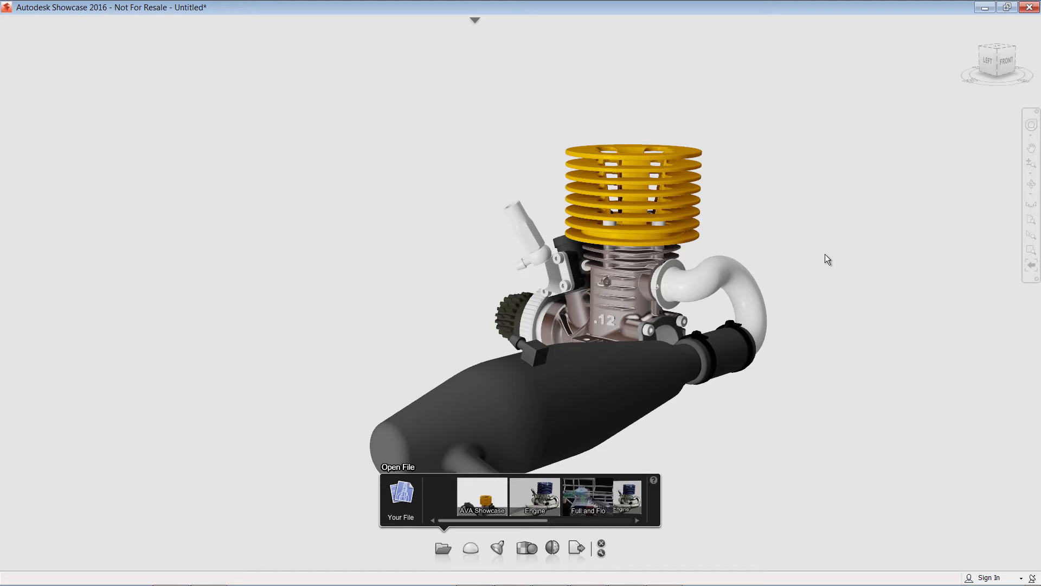
Open the alternative lineups for the model and show the Engine alternative.
key(shift)
key(alt)
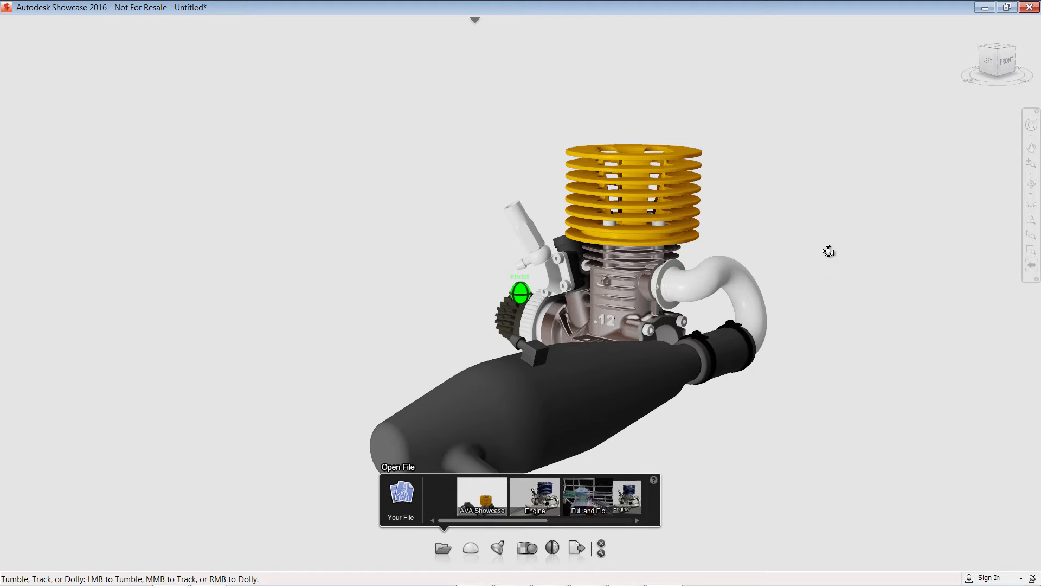
alt+middle_drag(829, 250, 835, 223)
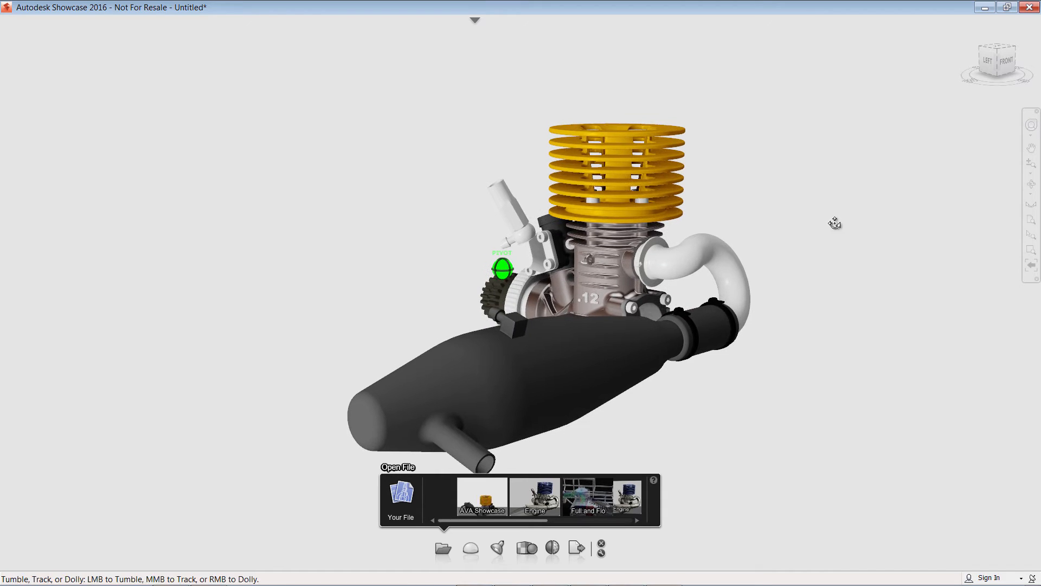
mouse_move(835, 223)
alt+mouse_down()
mouse_move(778, 255)
mouse_move(638, 274)
mouse_move(714, 262)
alt+mouse_up()
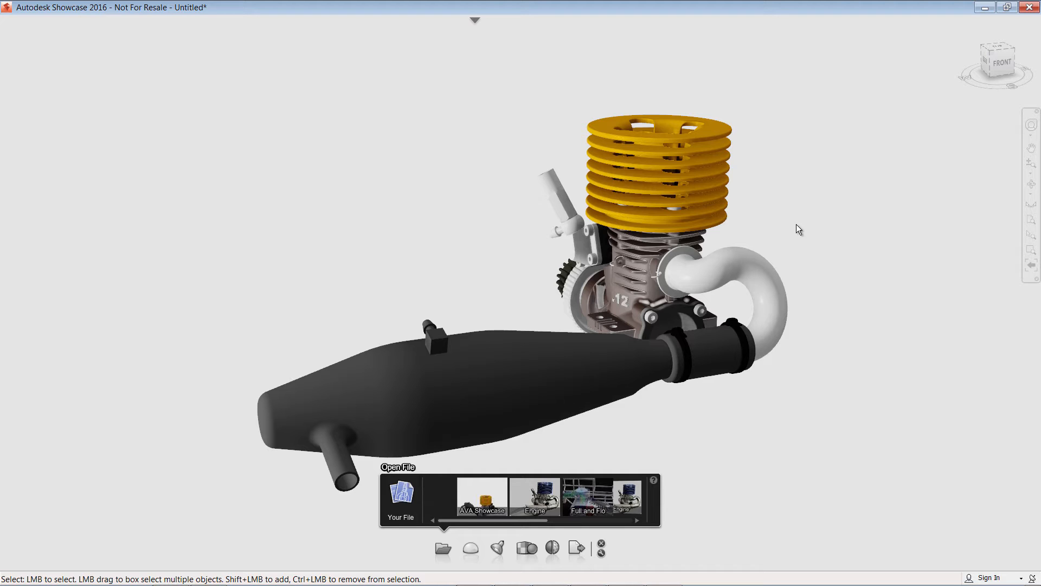
key(a)
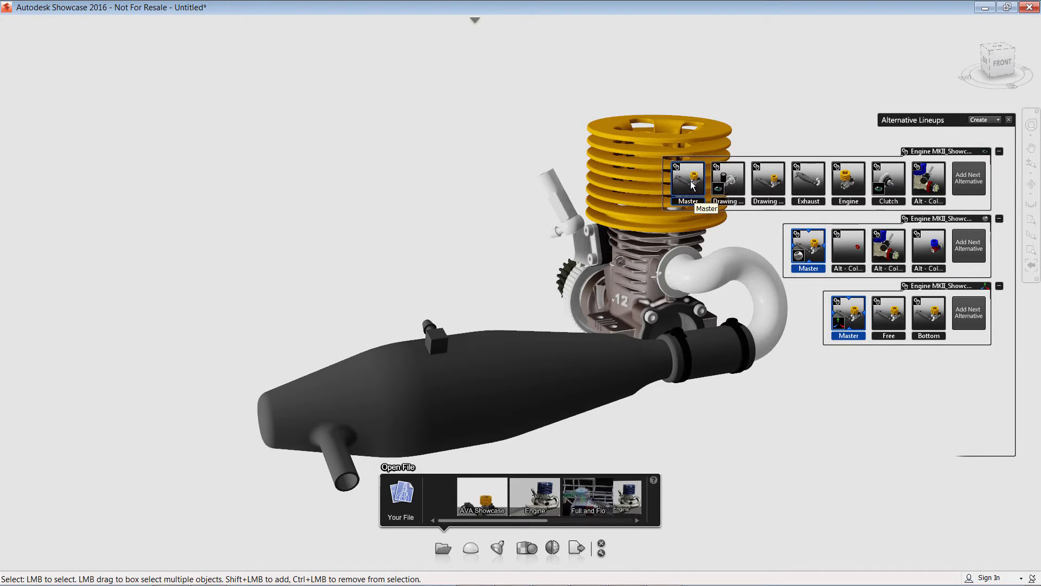
click(848, 179)
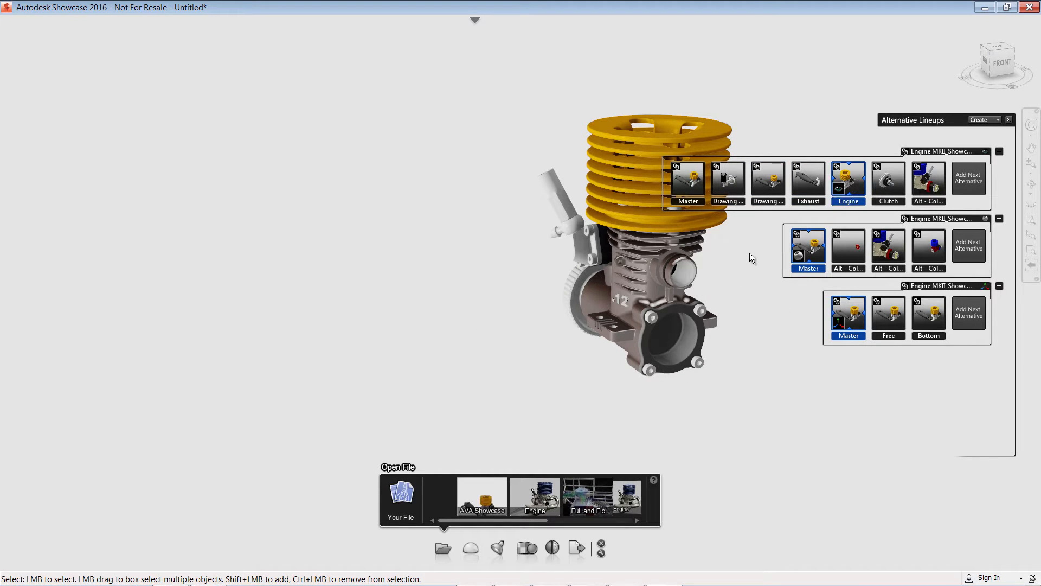
Show the Clutch alternative, then switch back to the Master alternative.
scroll(753, 253, up, 2)
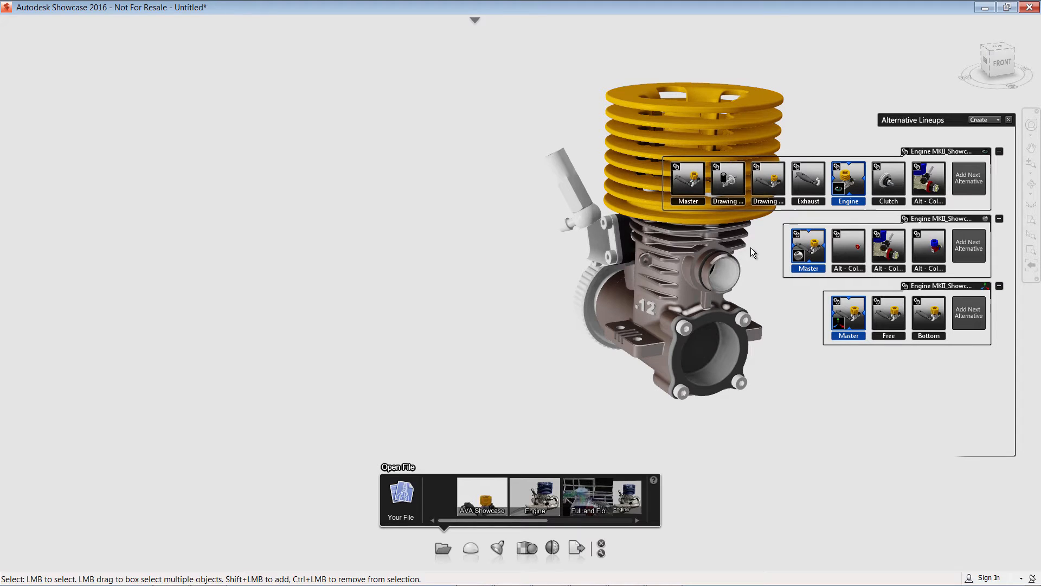
alt+middle_drag(752, 253, 629, 291)
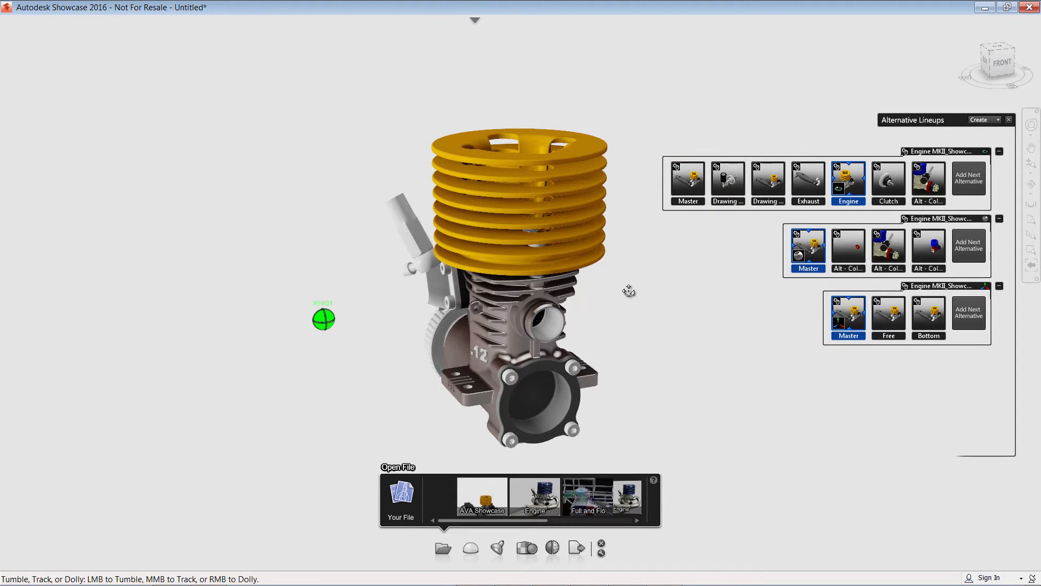
click(899, 185)
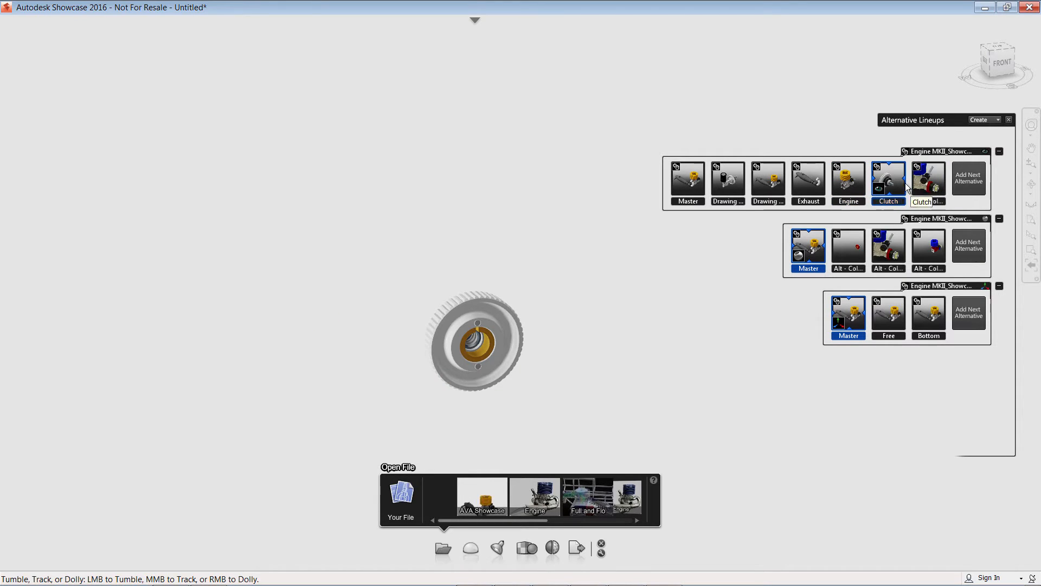
click(697, 189)
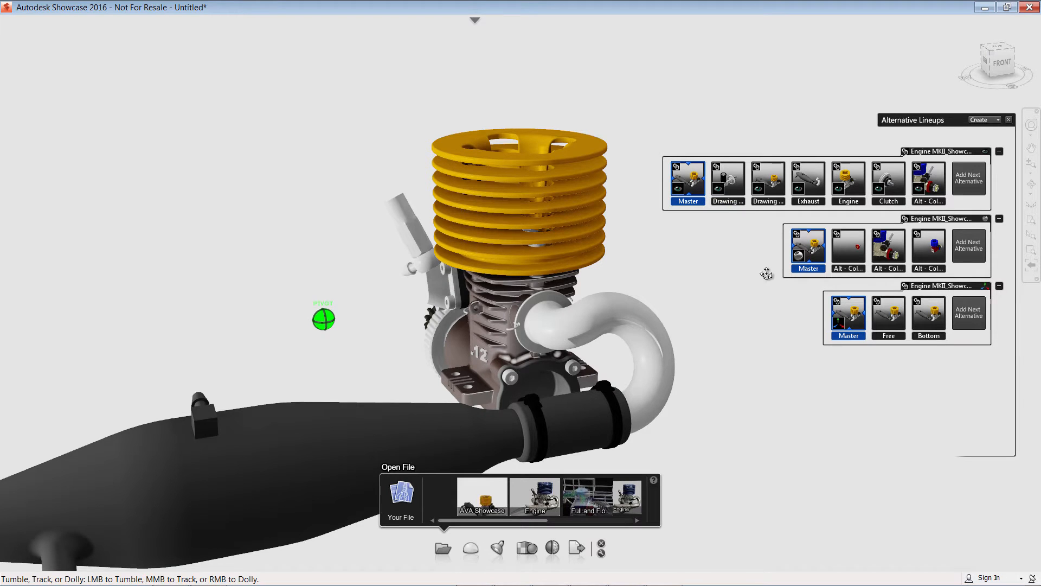
Preview the color alternatives and switch the engine to Alt - Color Blue.
click(851, 249)
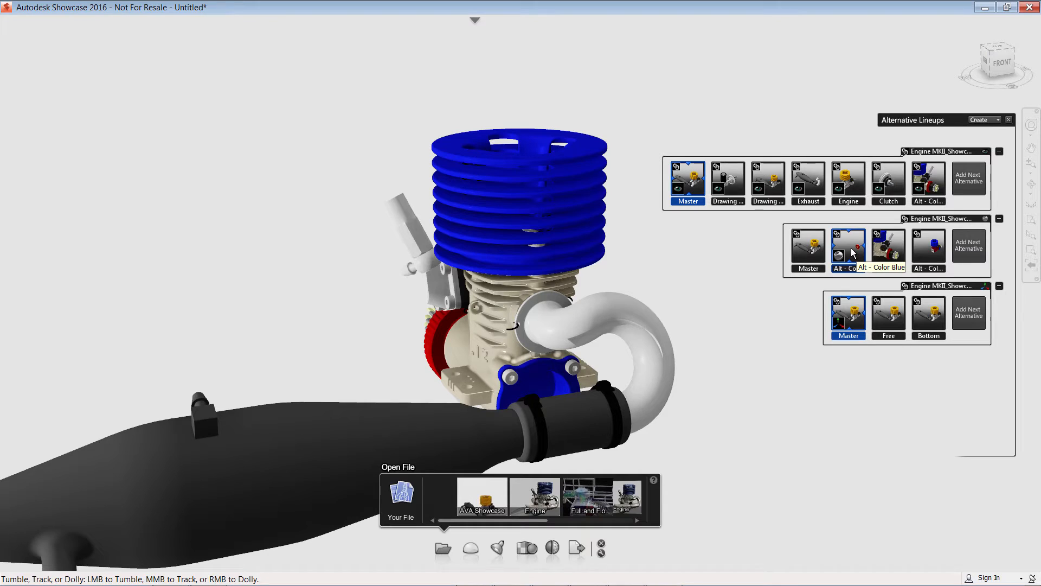
click(888, 251)
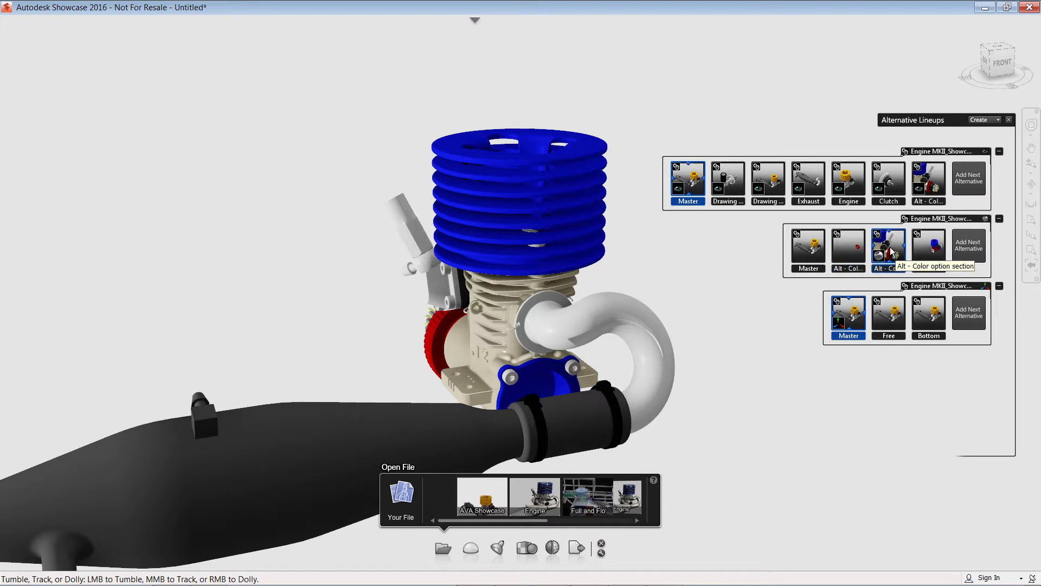
click(849, 249)
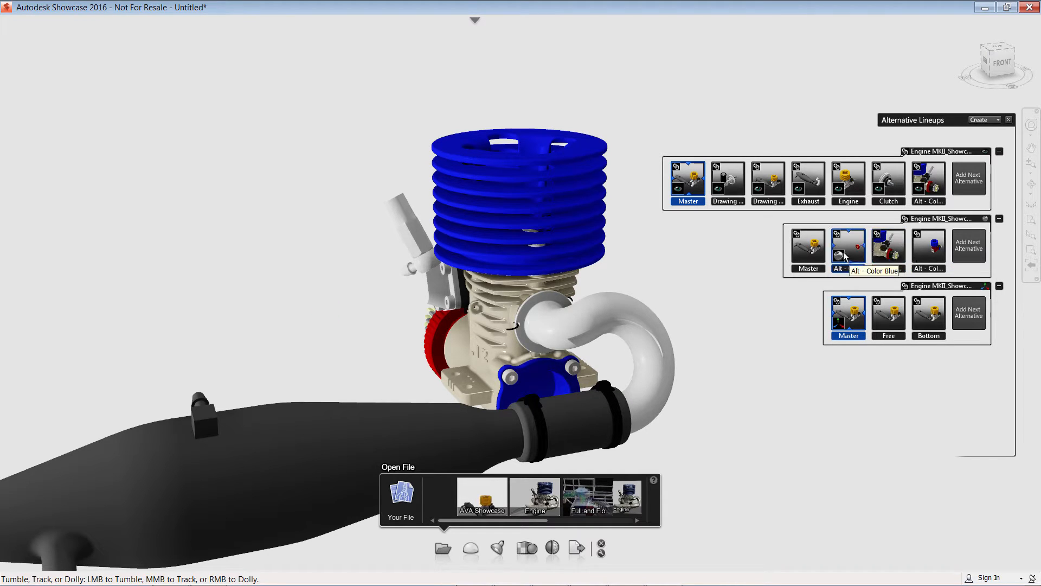
Select the engine case and apply the Brushed Metal material from the Metal library to it.
drag(653, 277, 705, 266)
scroll(549, 343, up, 10)
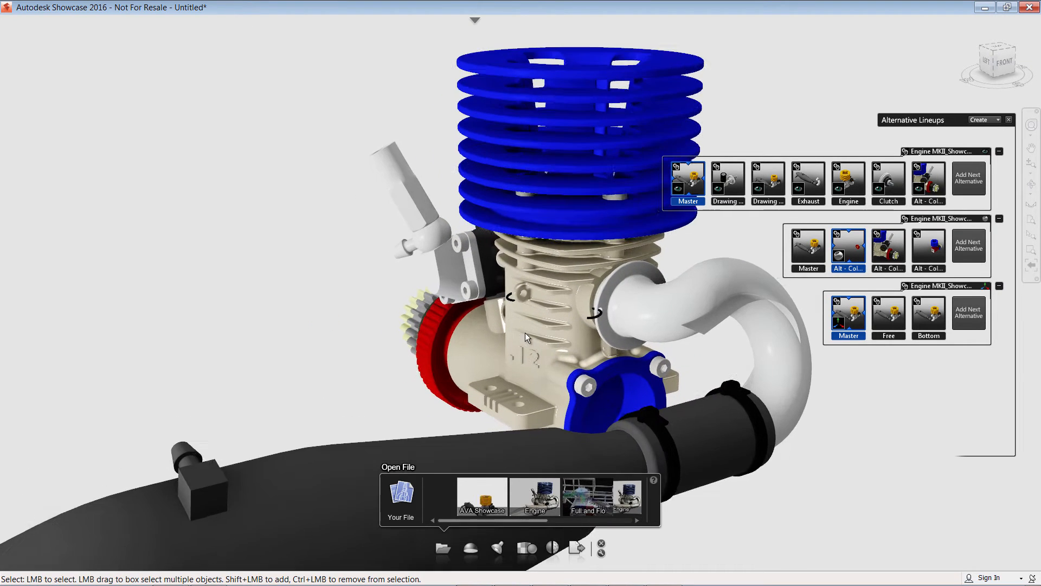
scroll(637, 353, up, 3)
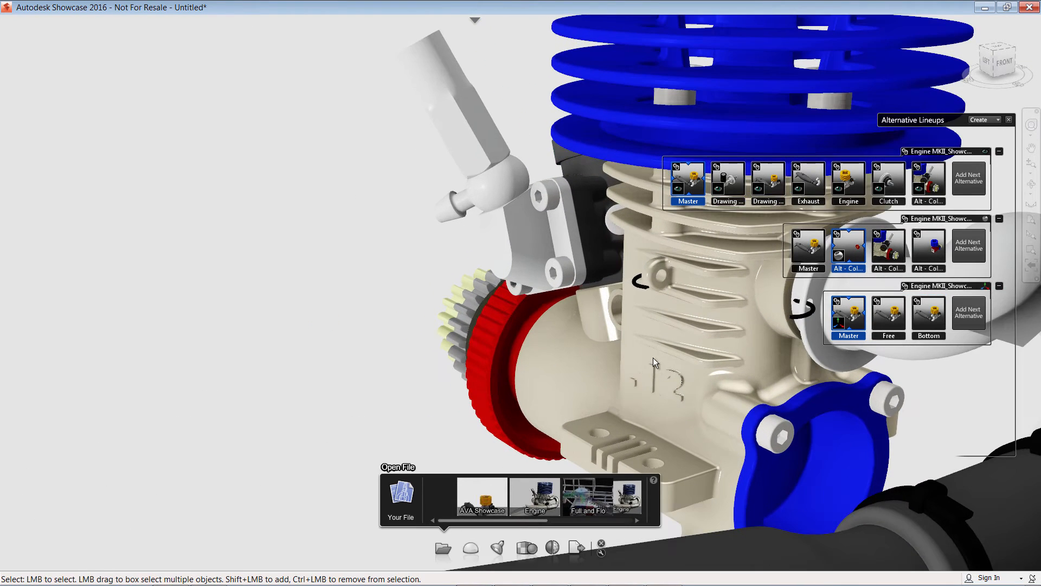
click(676, 326)
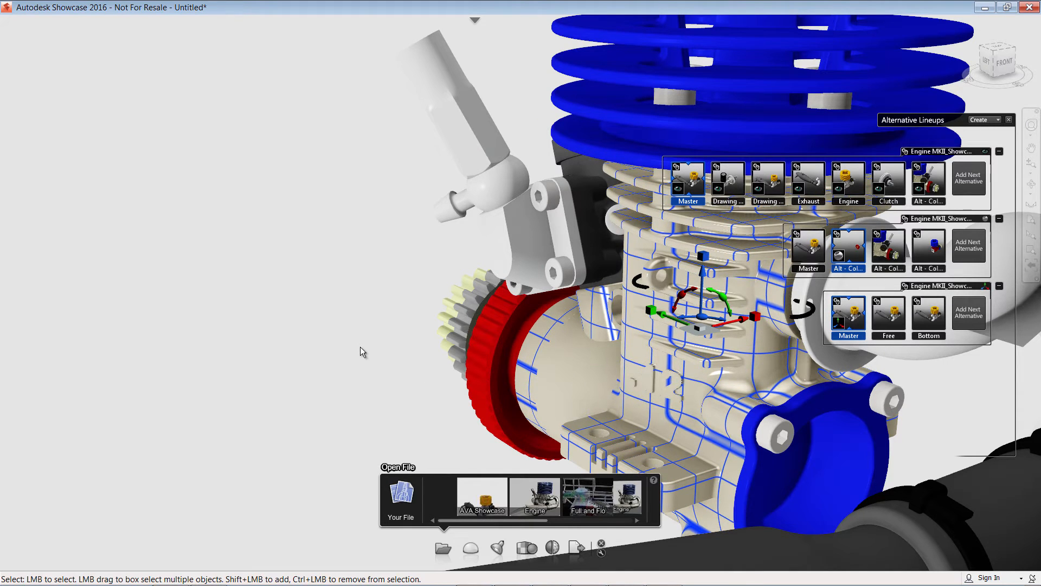
key(m)
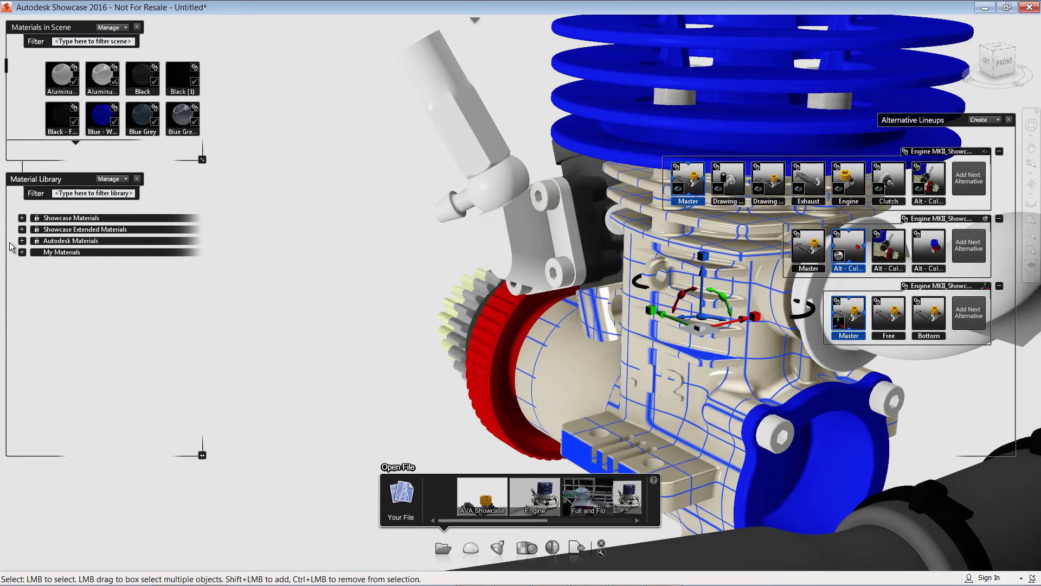
click(22, 217)
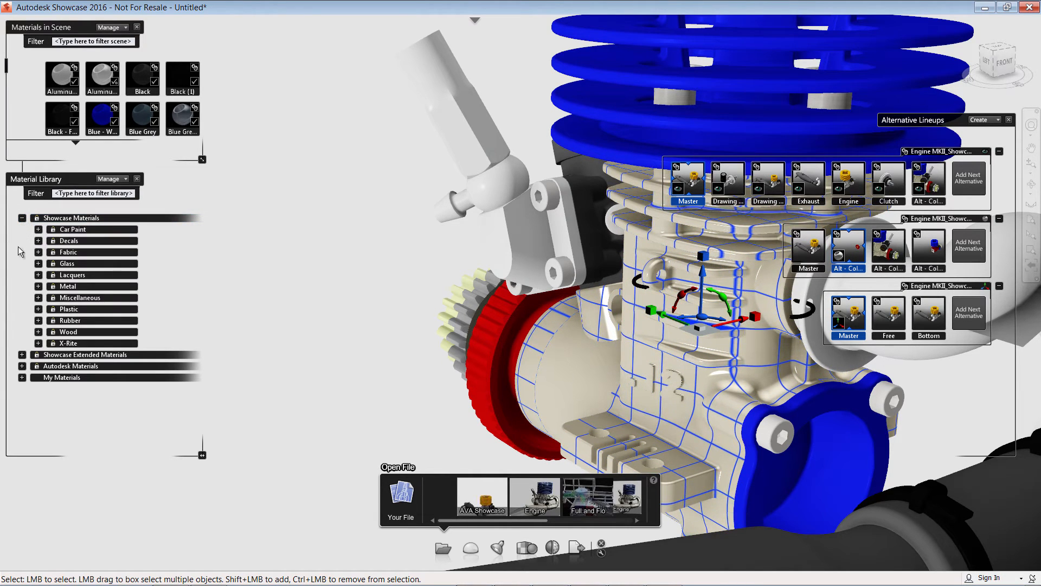
click(38, 286)
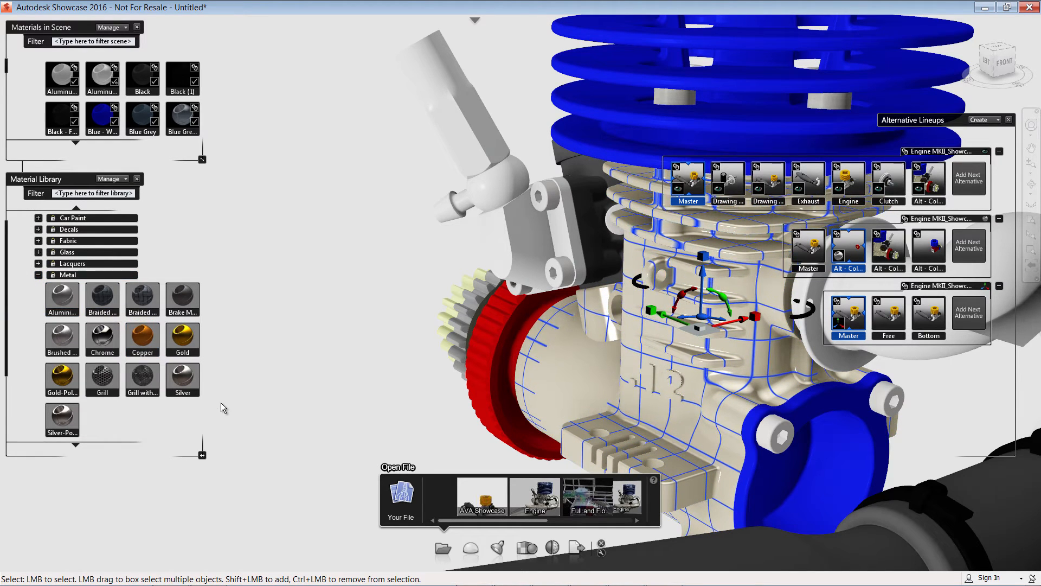
double_click(61, 338)
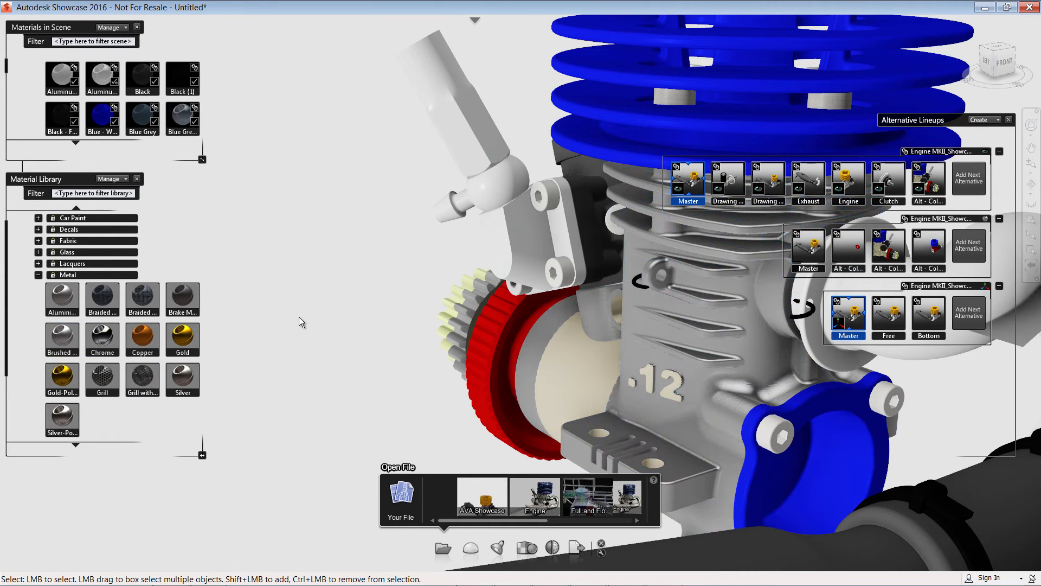
Open the engine case's material properties and autofit the Brushed Metal bump texture.
scroll(730, 359, up, 5)
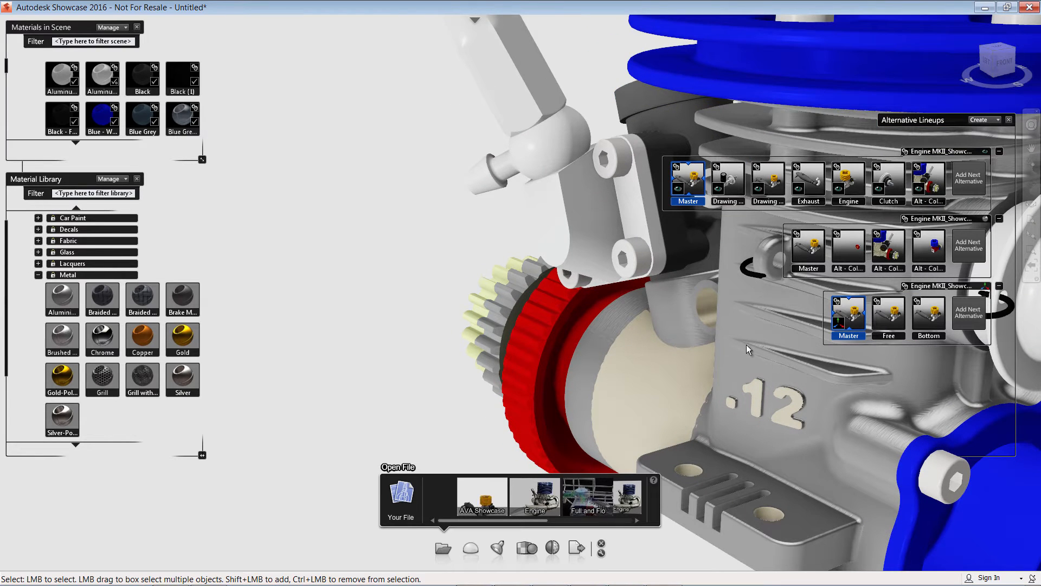
click(765, 334)
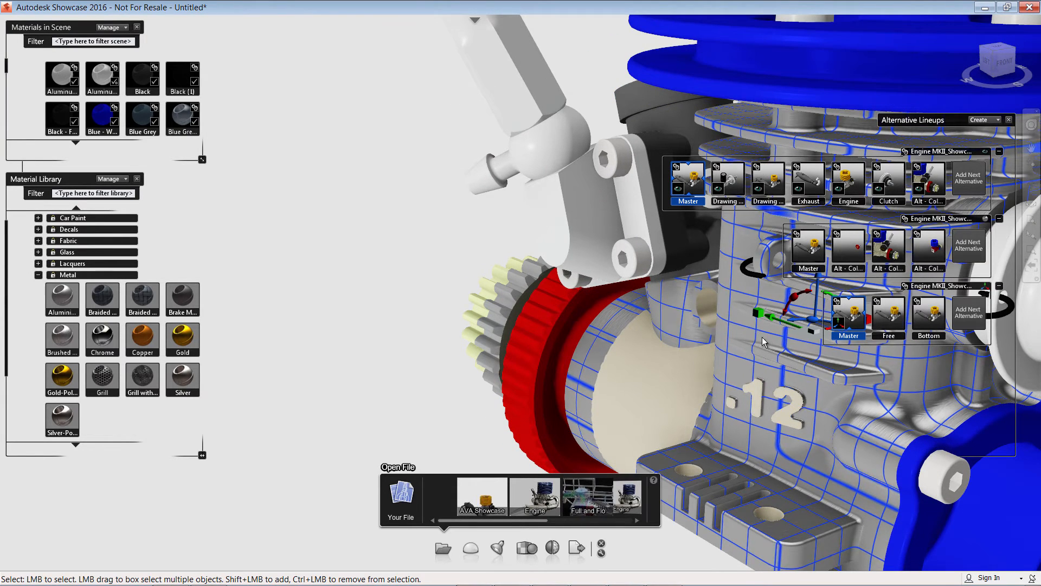
right_click(757, 349)
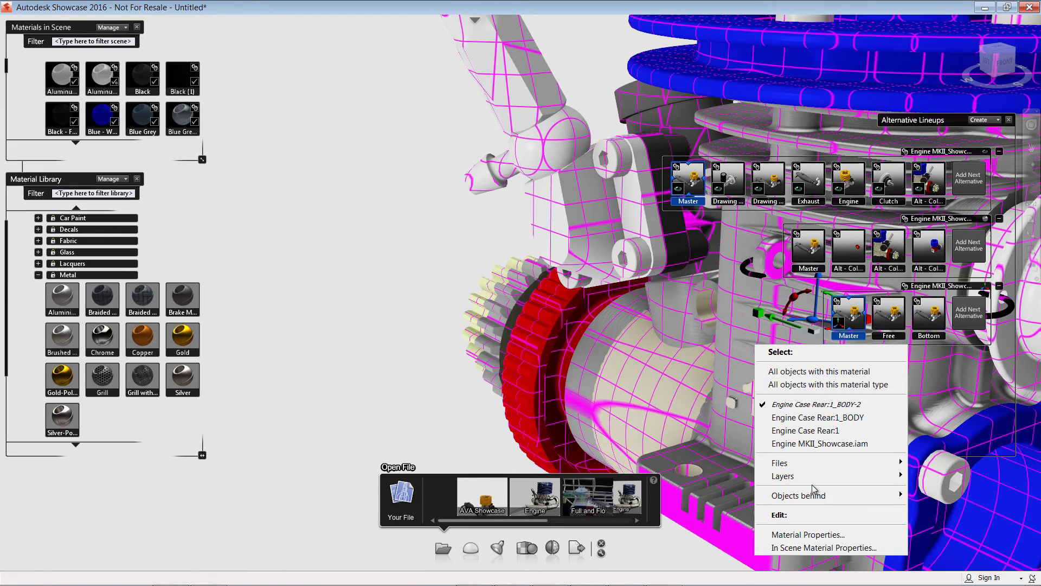
click(816, 536)
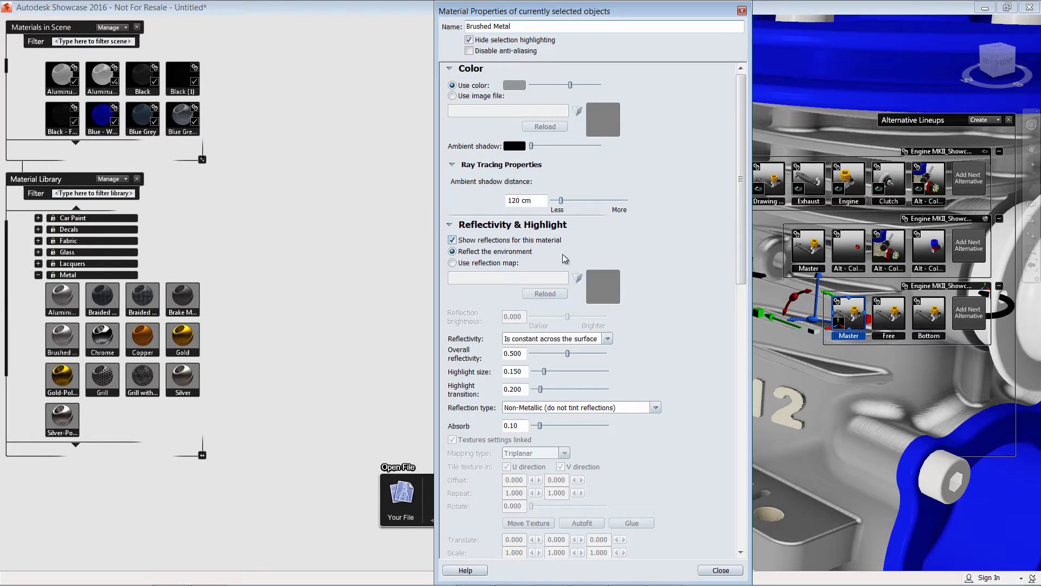
drag(743, 211, 732, 488)
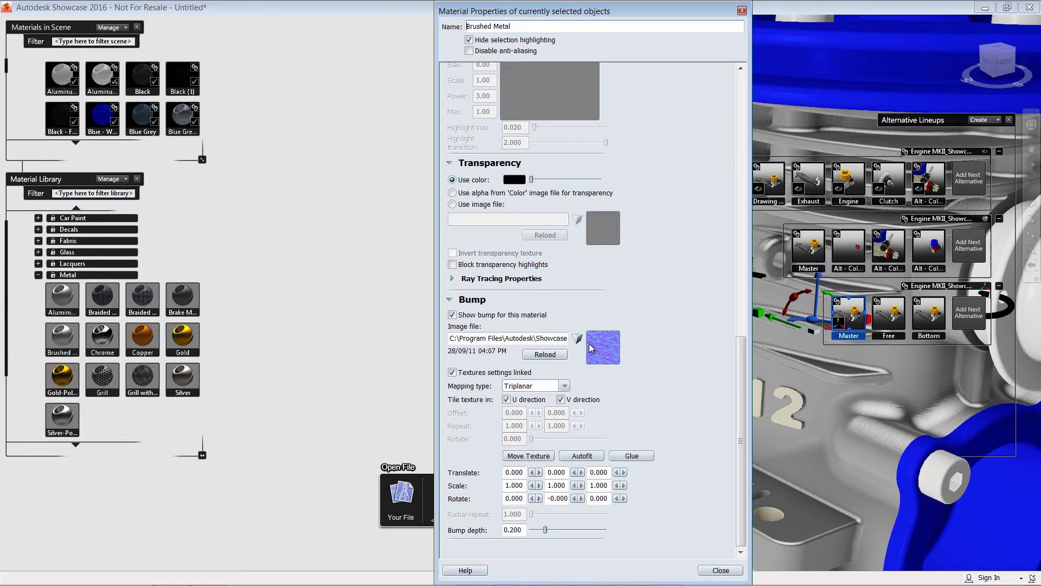
click(590, 457)
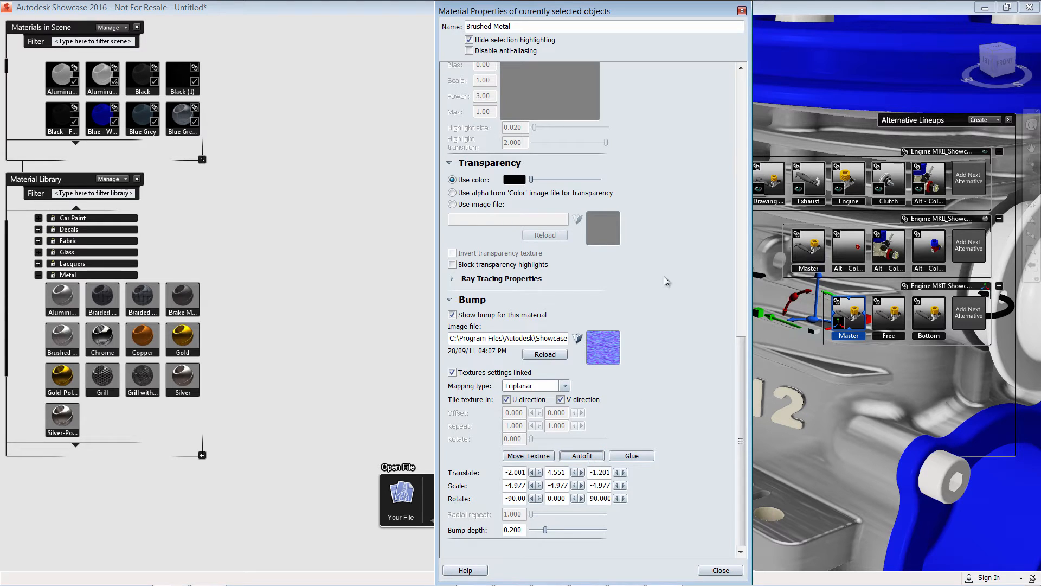
click(742, 11)
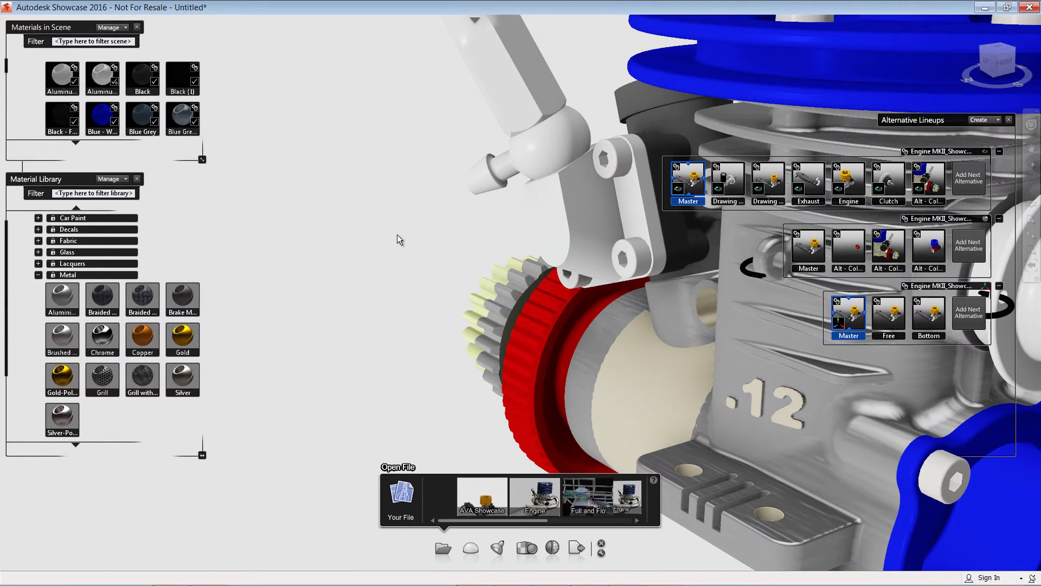
Create a new Material Lineup in the Alternative Lineups panel.
scroll(405, 236, down, 3)
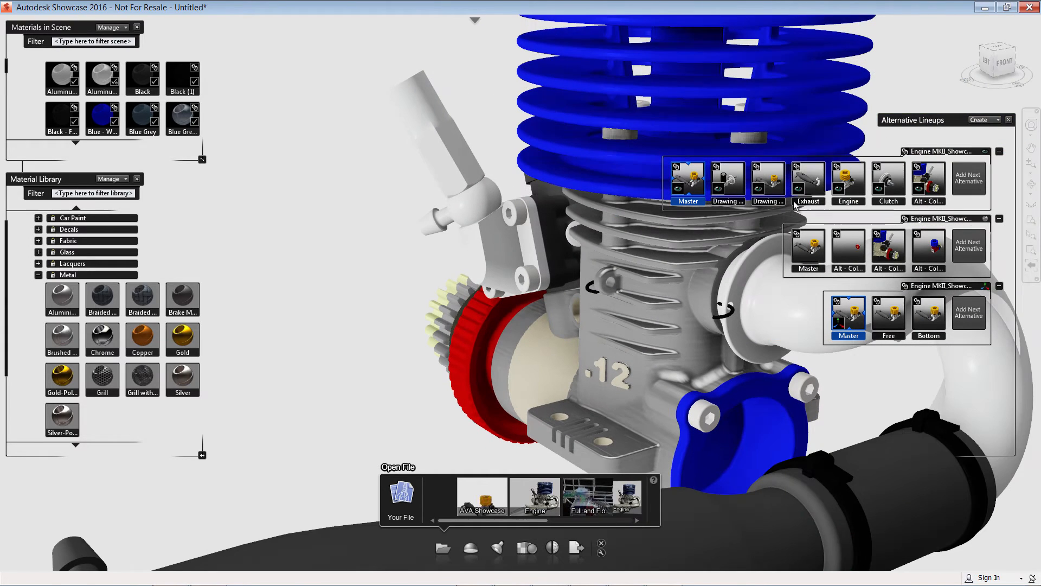
click(1000, 120)
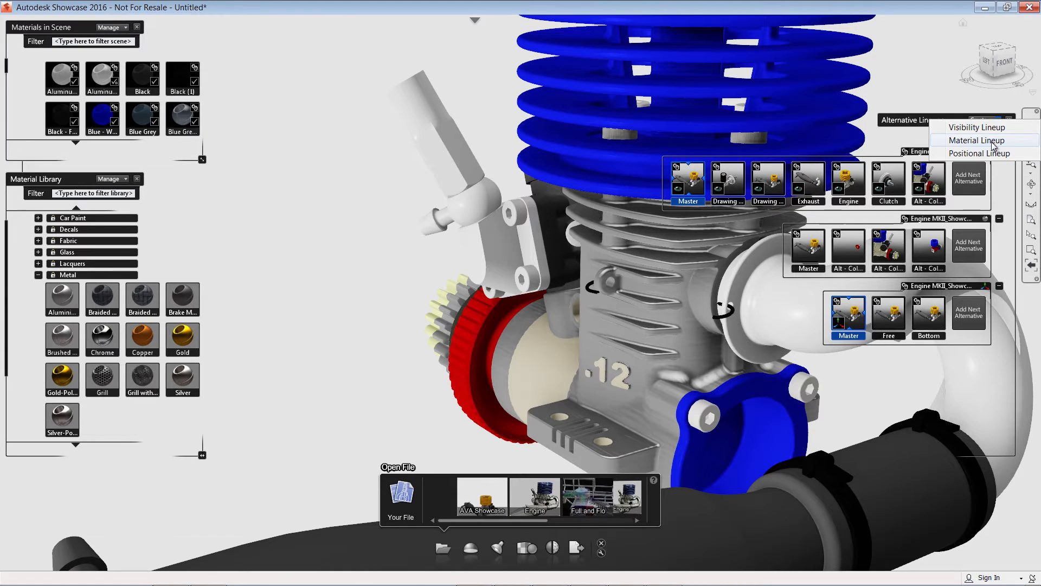
click(993, 141)
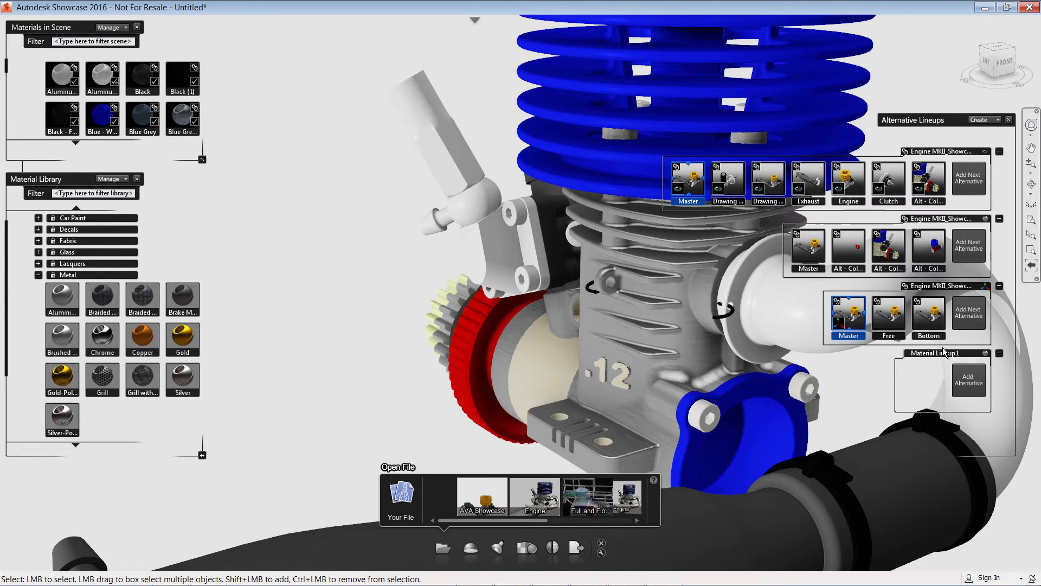
scroll(400, 330, down, 6)
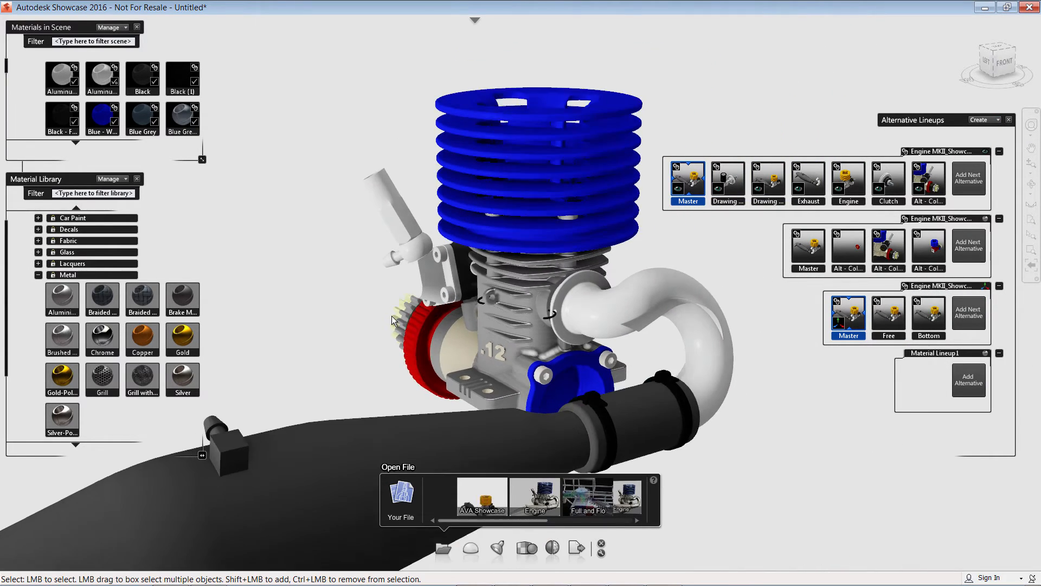
Select the whole engine, add an alternative to the material lineup, and add the selection to it.
drag(559, 126, 92, 518)
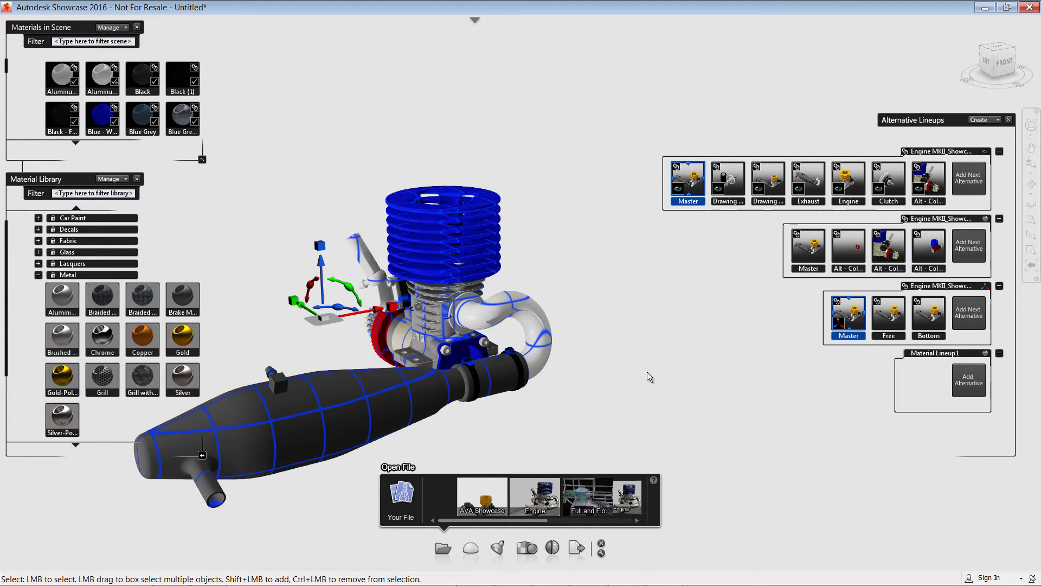
click(969, 380)
right_click(939, 383)
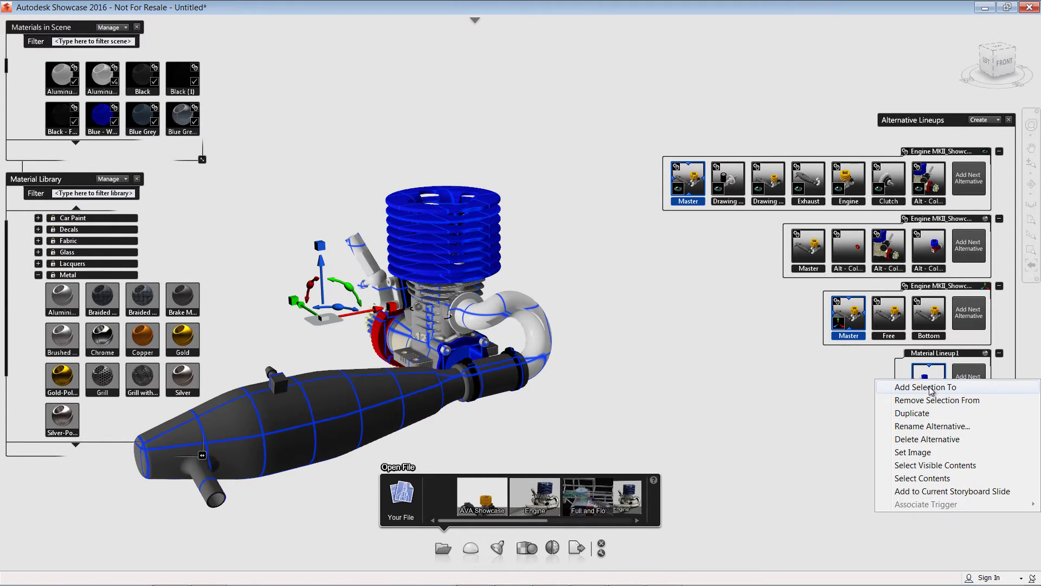
click(922, 384)
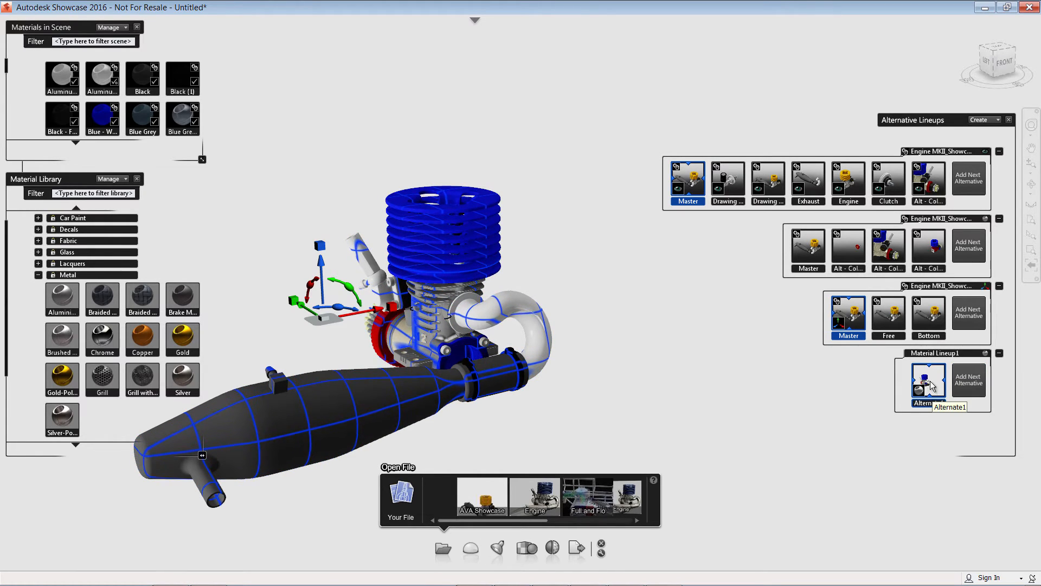
Add a second alternative, Alternate2, to the material lineup.
right_click(928, 382)
click(922, 402)
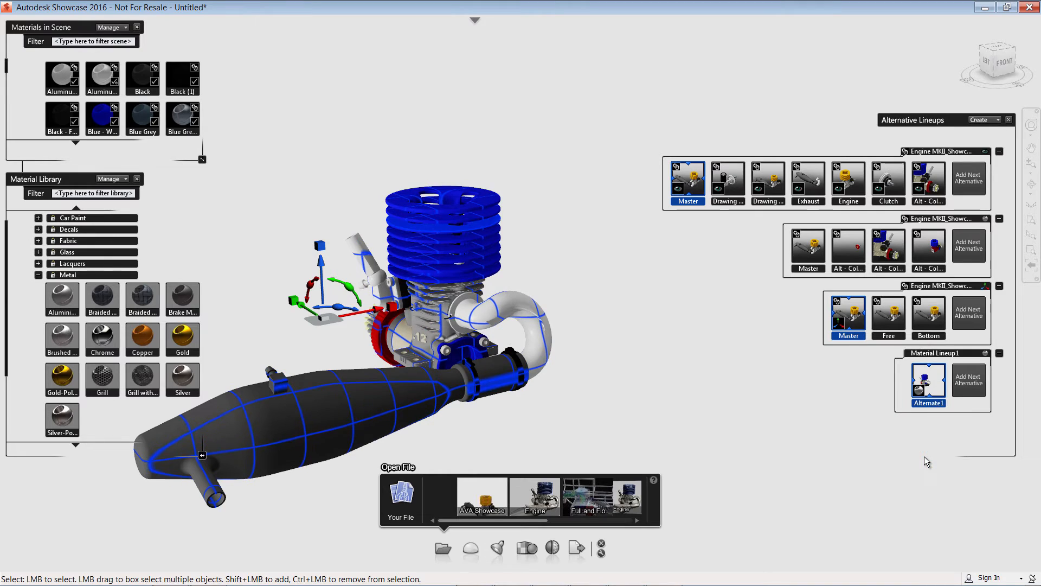
click(972, 381)
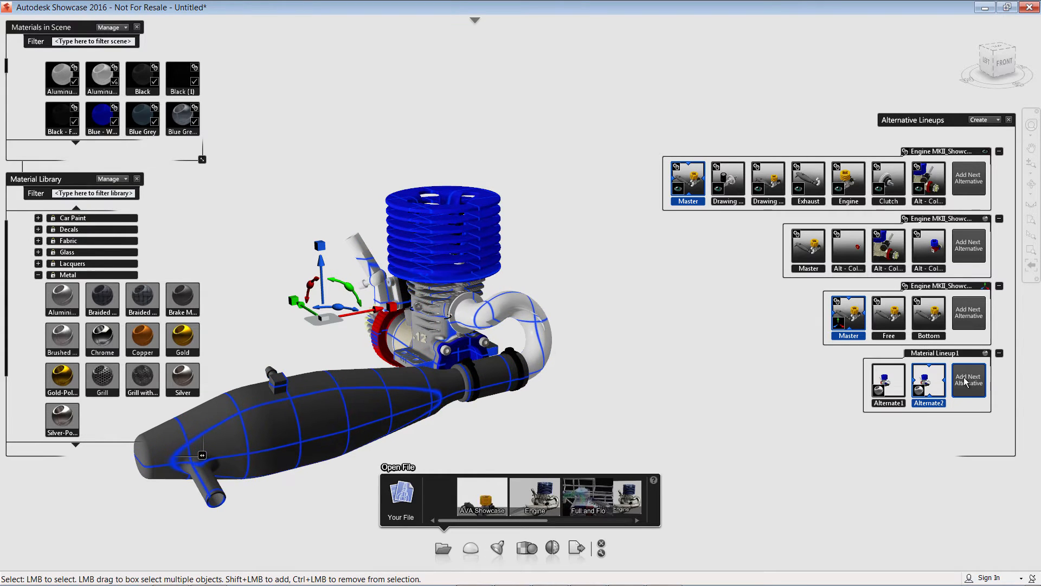
Select the cylinder head fins and apply the Green Metallic car paint material to them.
click(608, 355)
click(443, 220)
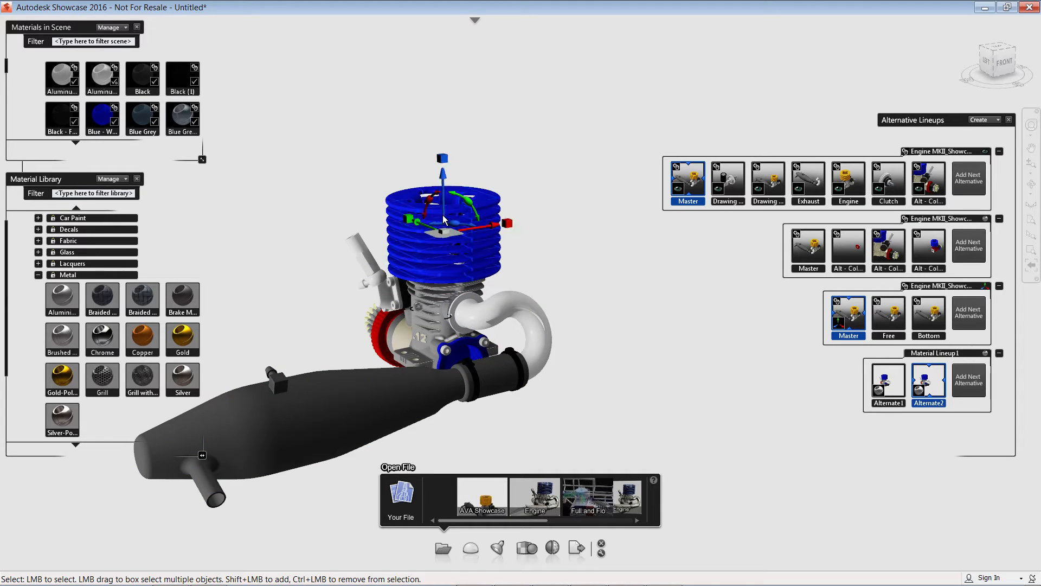
click(38, 275)
click(38, 230)
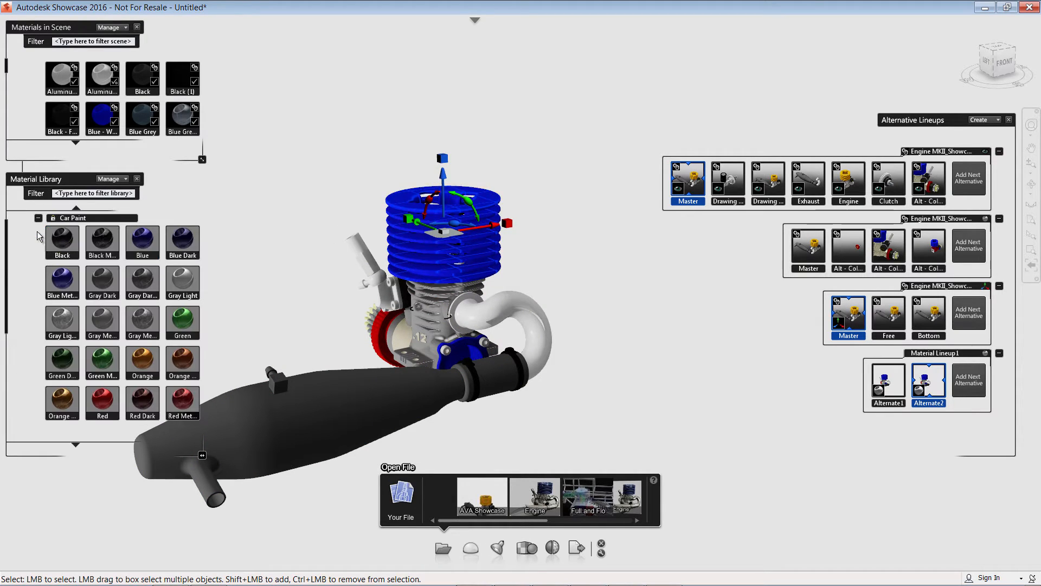
click(107, 364)
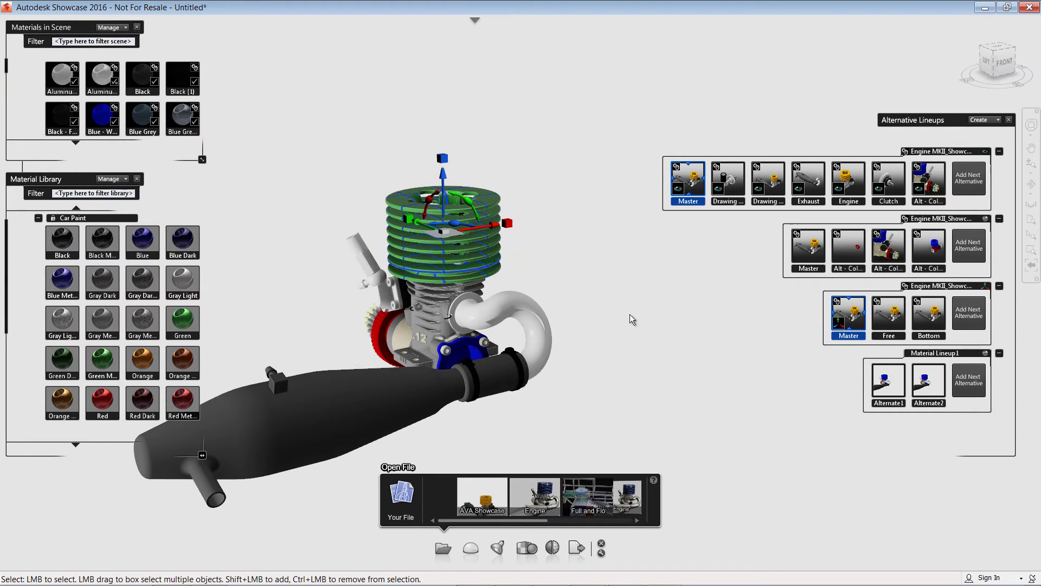
Set Alternate2's thumbnail image and add the current selection to Alternate2.
right_click(930, 384)
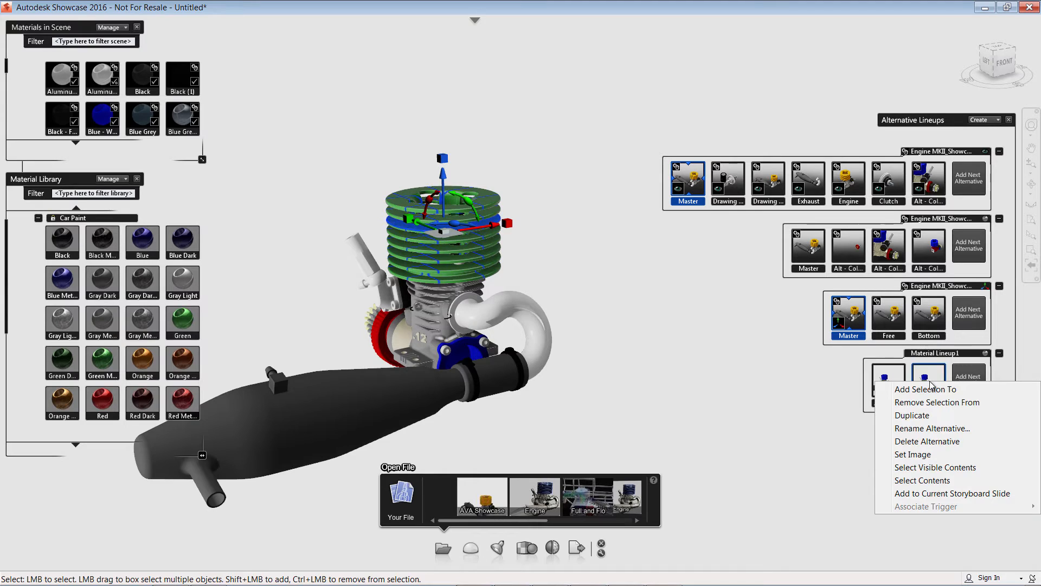
click(922, 454)
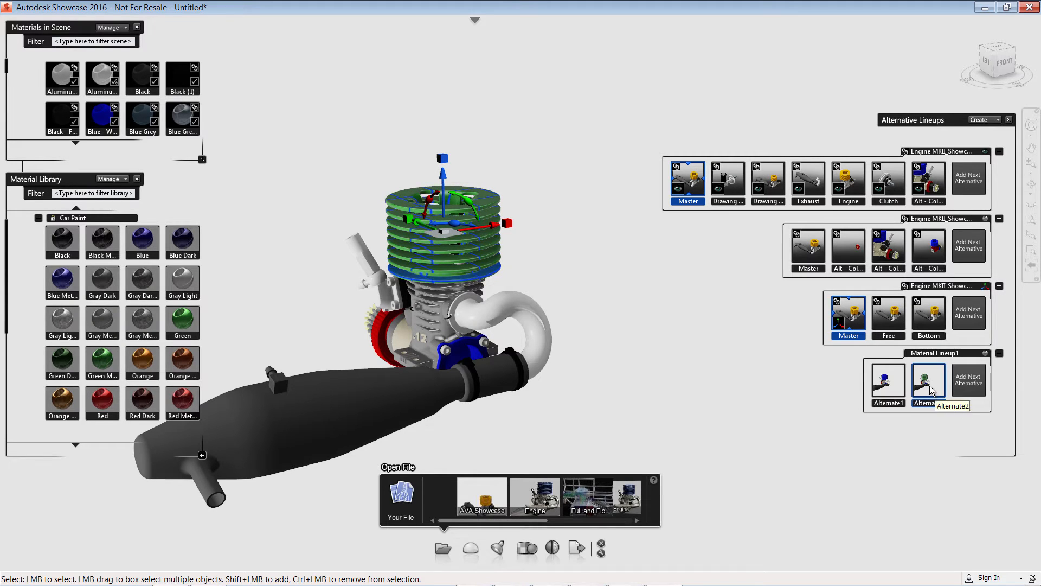
right_click(928, 387)
click(933, 399)
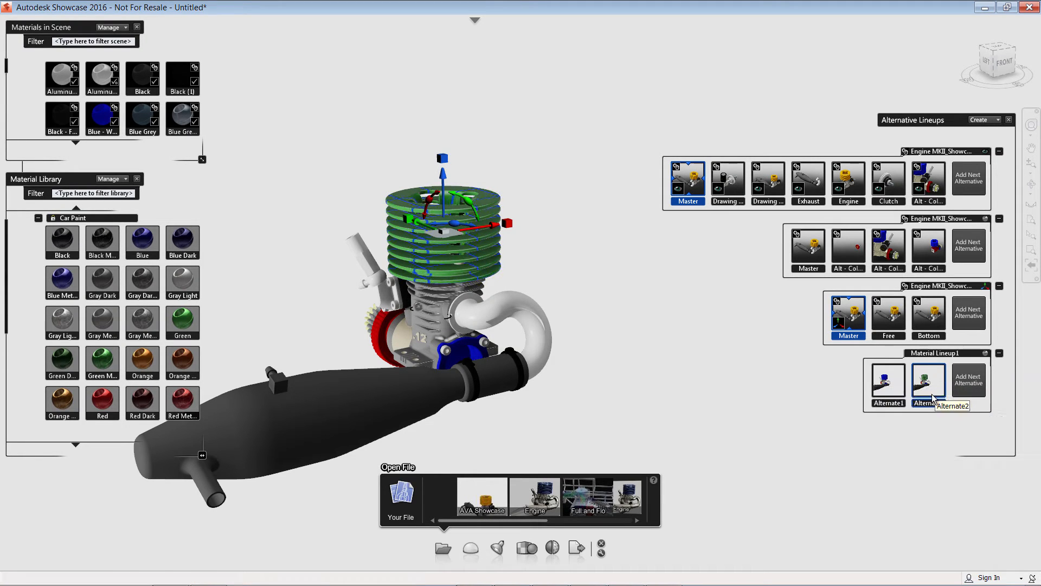
Switch between Alternate1 and Alternate2 to compare the fin colors, ending on Alternate2.
click(809, 416)
click(892, 389)
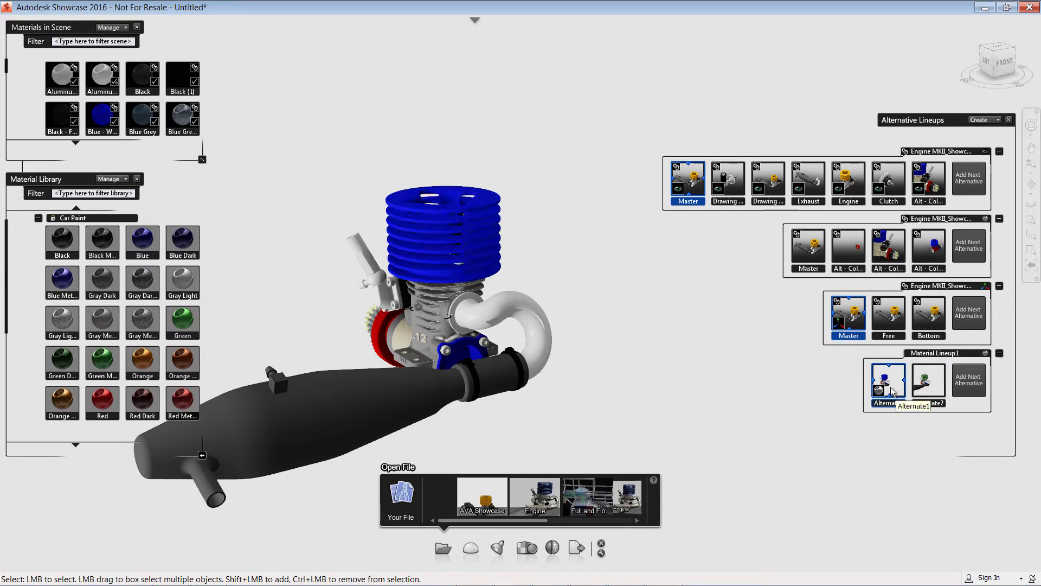
click(928, 383)
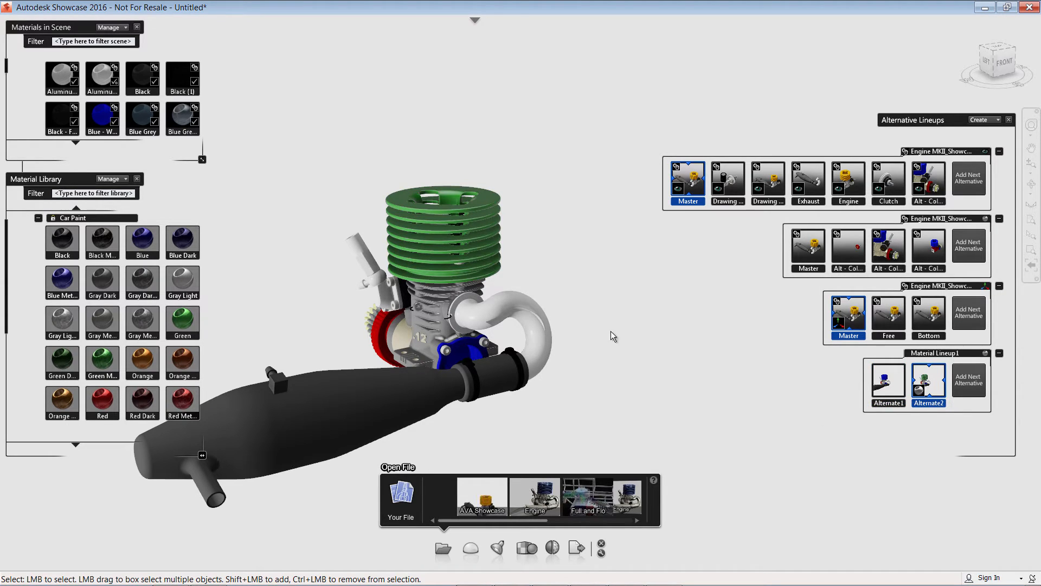
Close the material panels, open the environment library, and apply the ID Box environment from the Small group.
key(m)
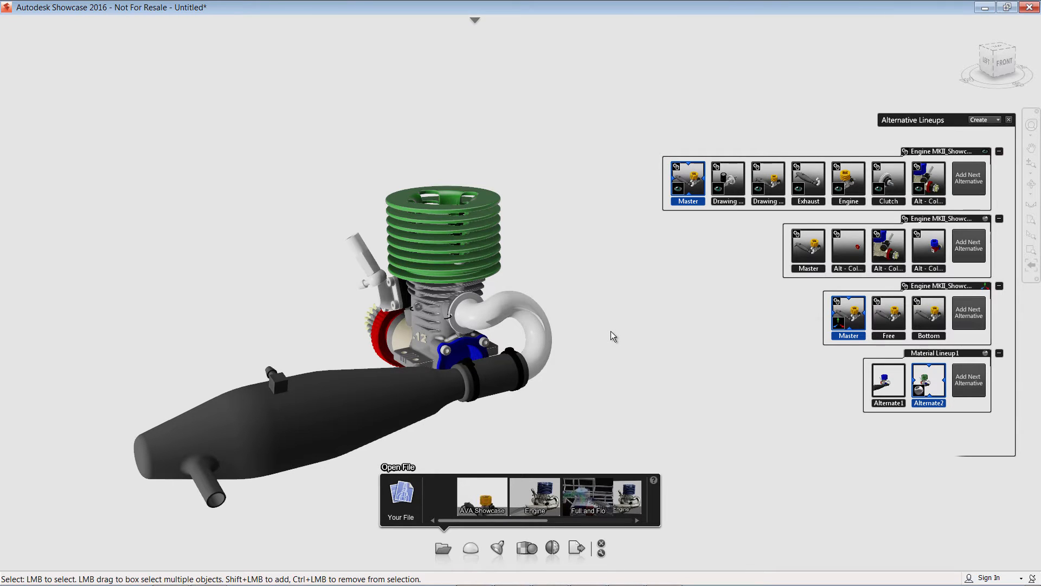
key(e)
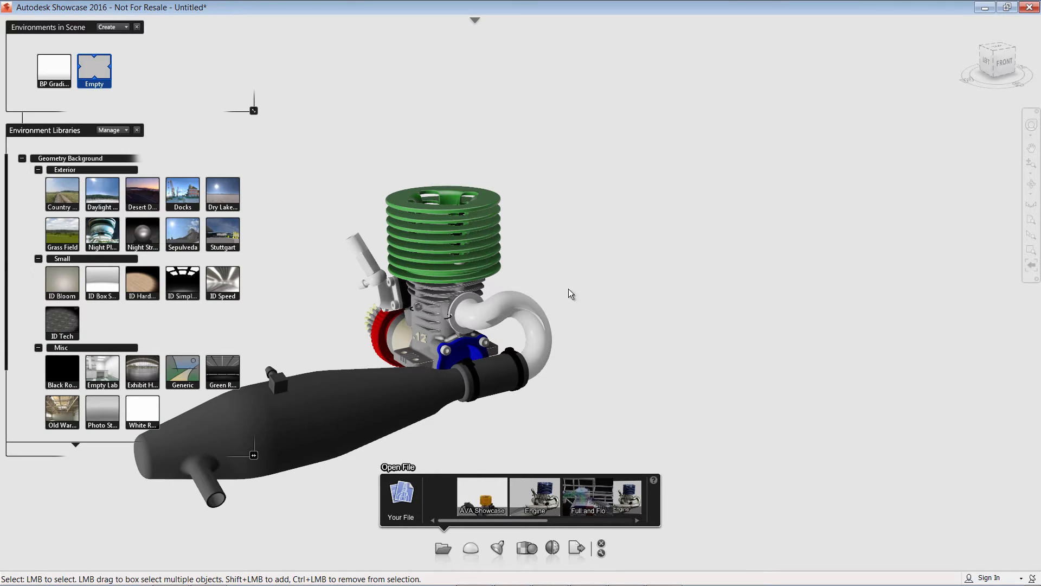
mouse_move(570, 293)
middle_down()
mouse_move(700, 284)
mouse_move(669, 264)
middle_up()
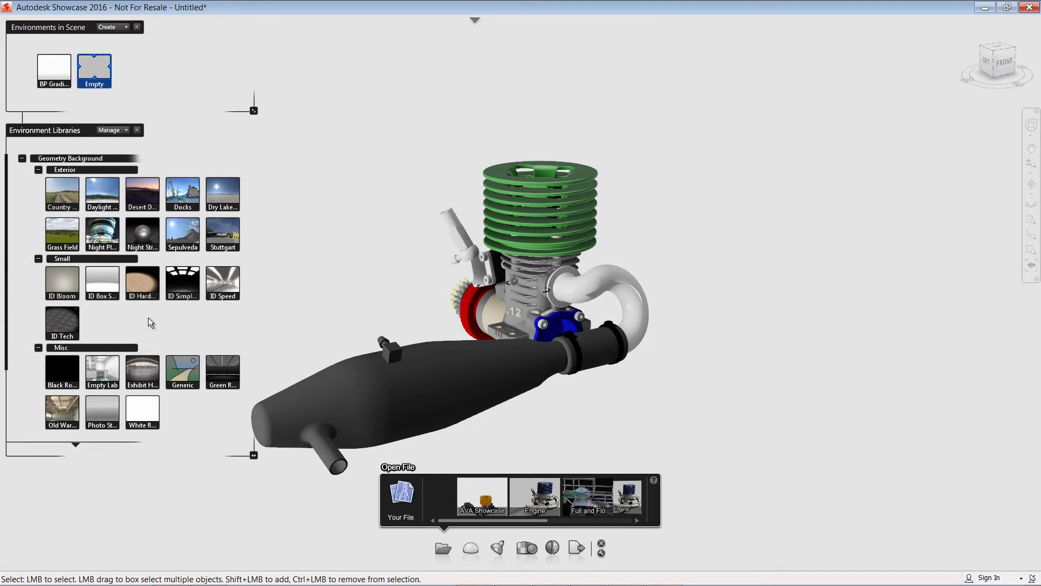
double_click(58, 322)
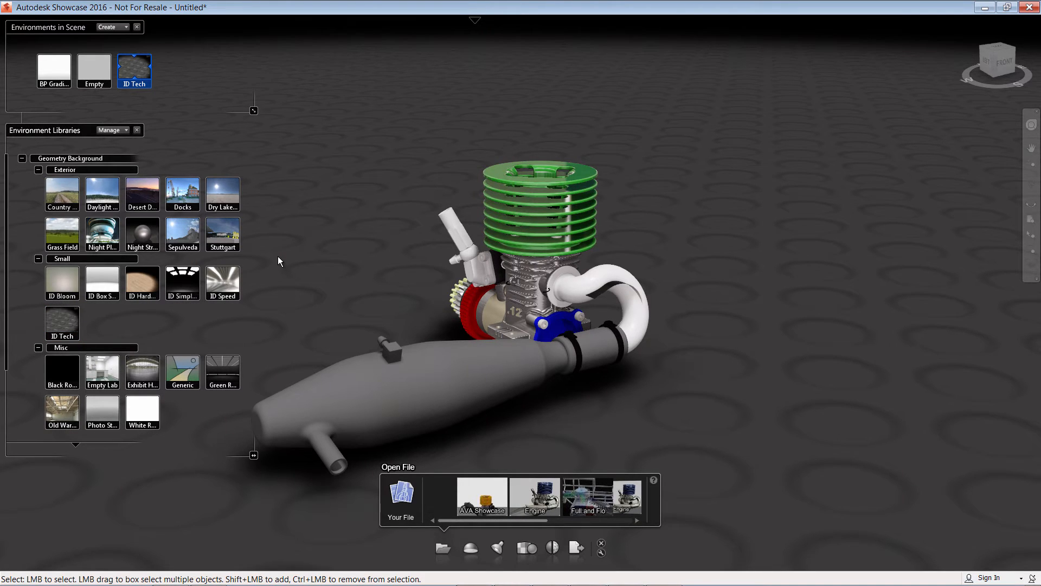
double_click(99, 281)
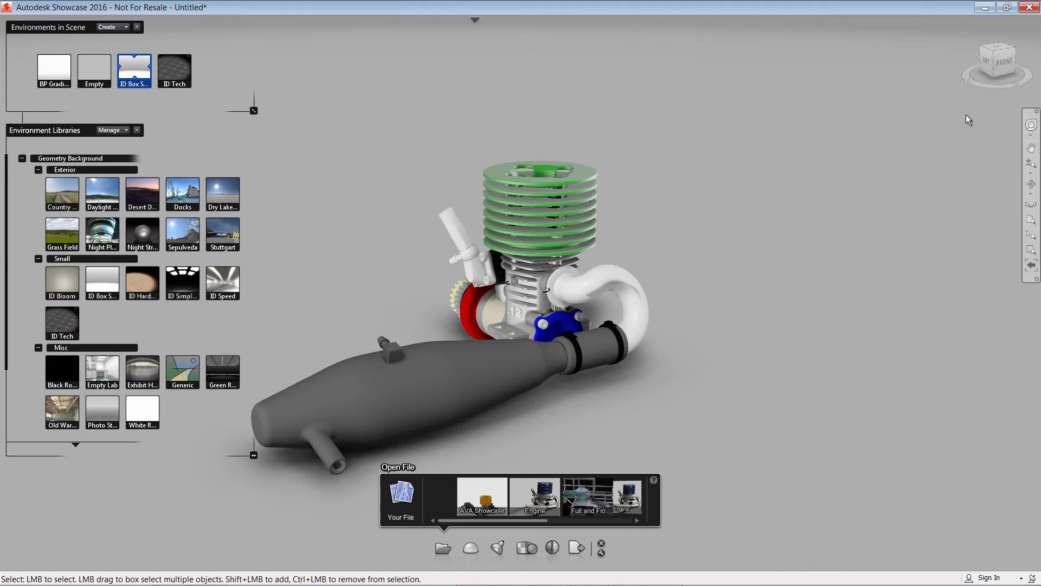
From the front view, set the environment floor position to the bottom of the 3D model.
click(997, 67)
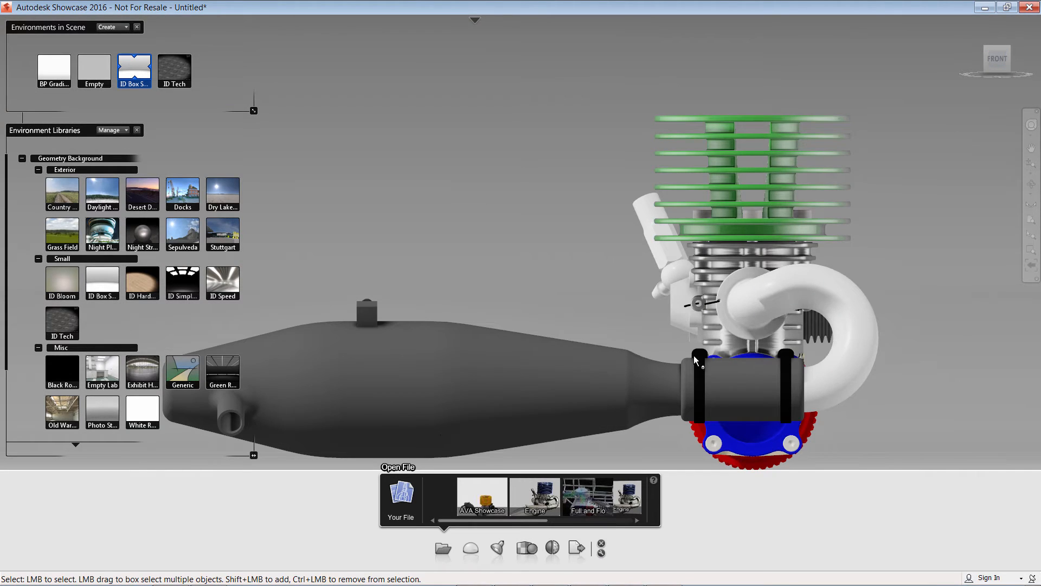
click(475, 22)
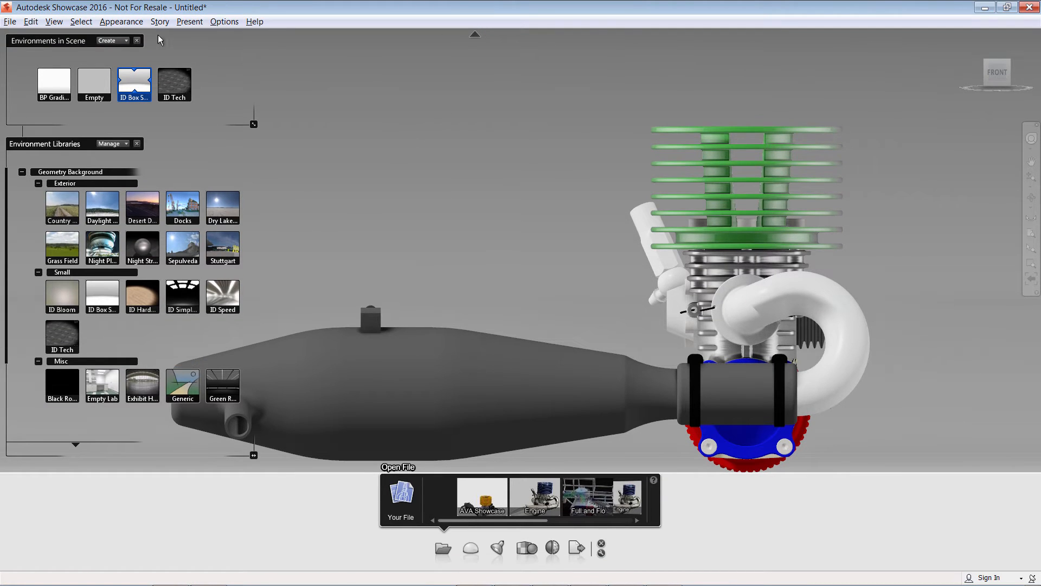
click(31, 22)
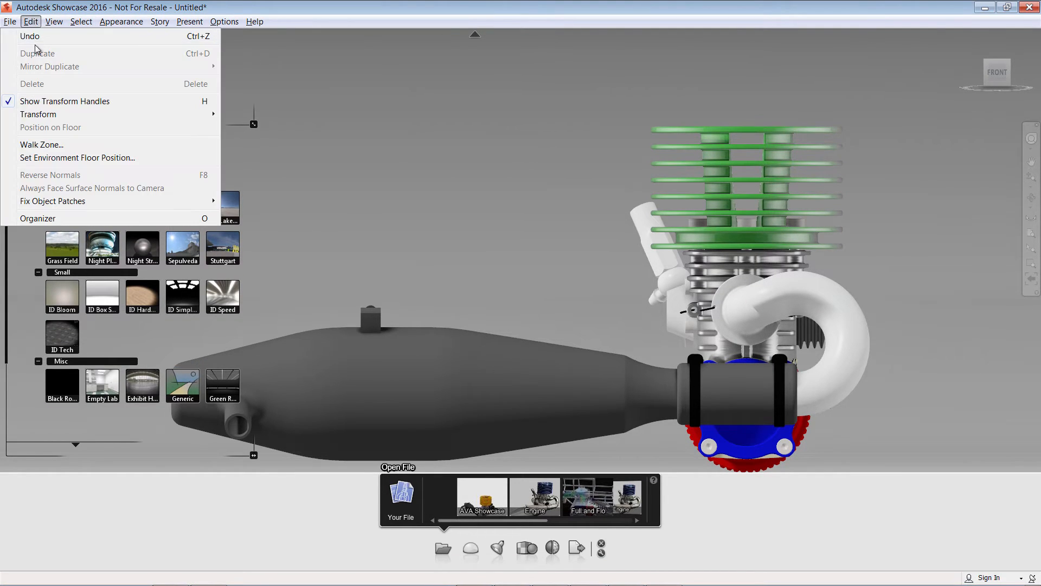
click(86, 157)
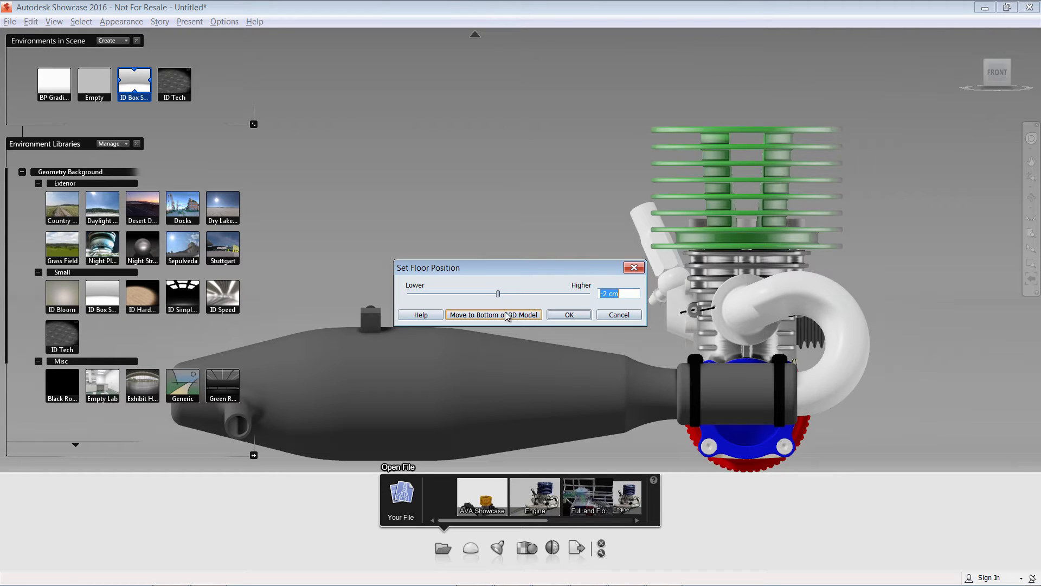
click(634, 268)
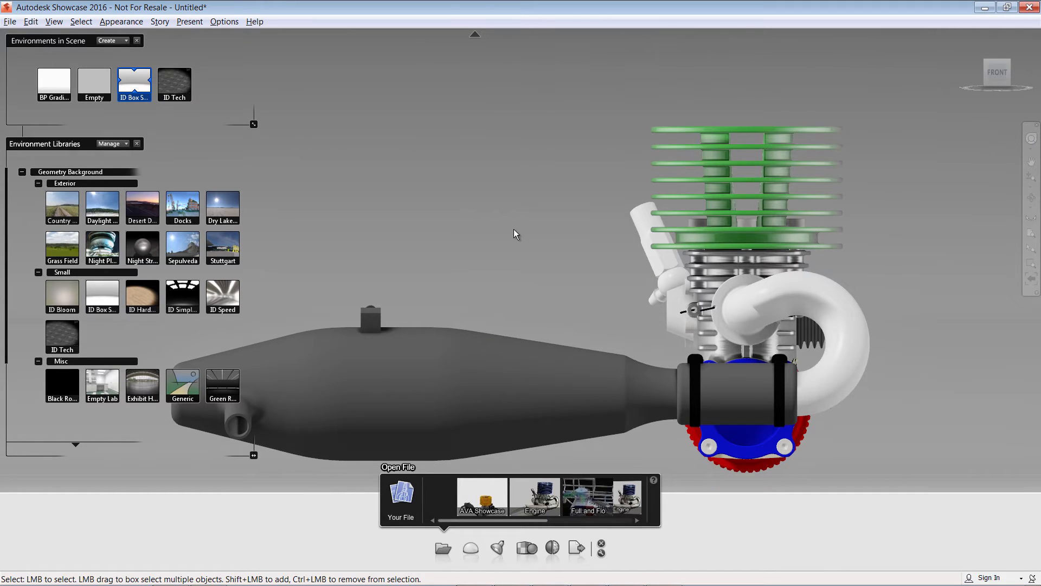
Return to the home view, hide the environment panels, and set Ambient Shadows type to Baked (quality and frame rate).
click(962, 35)
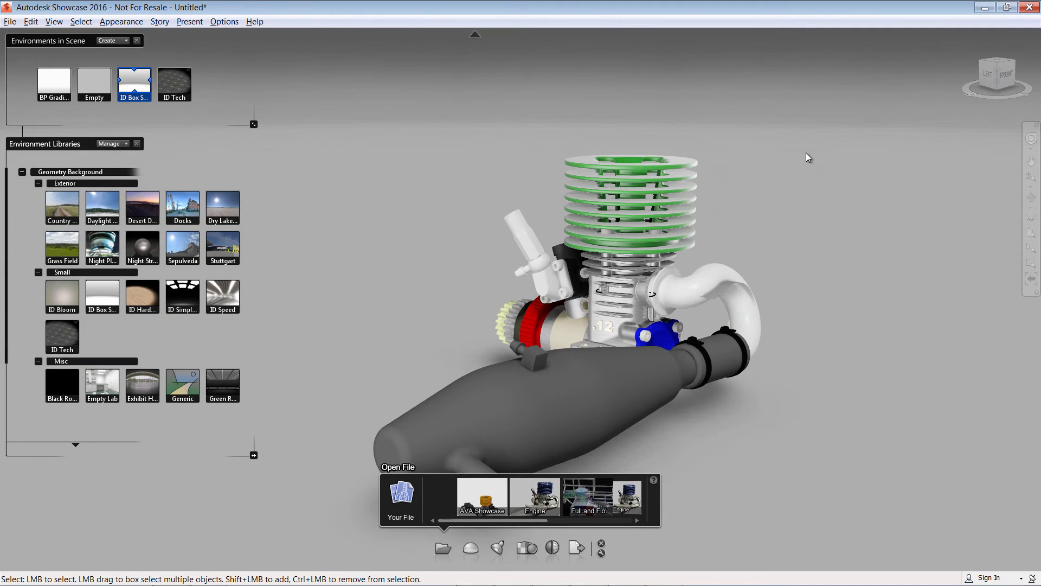
key(e)
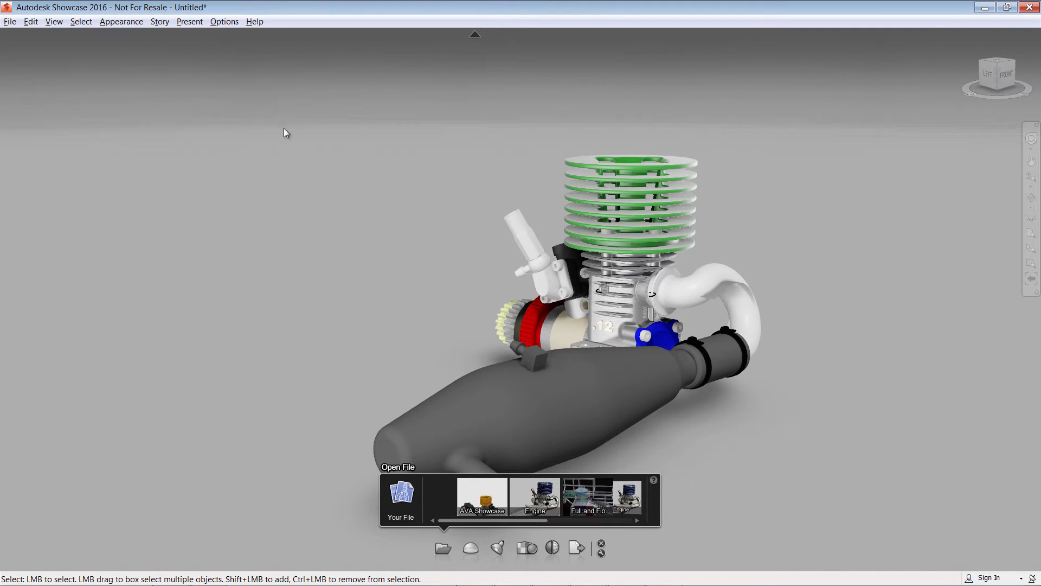
click(121, 22)
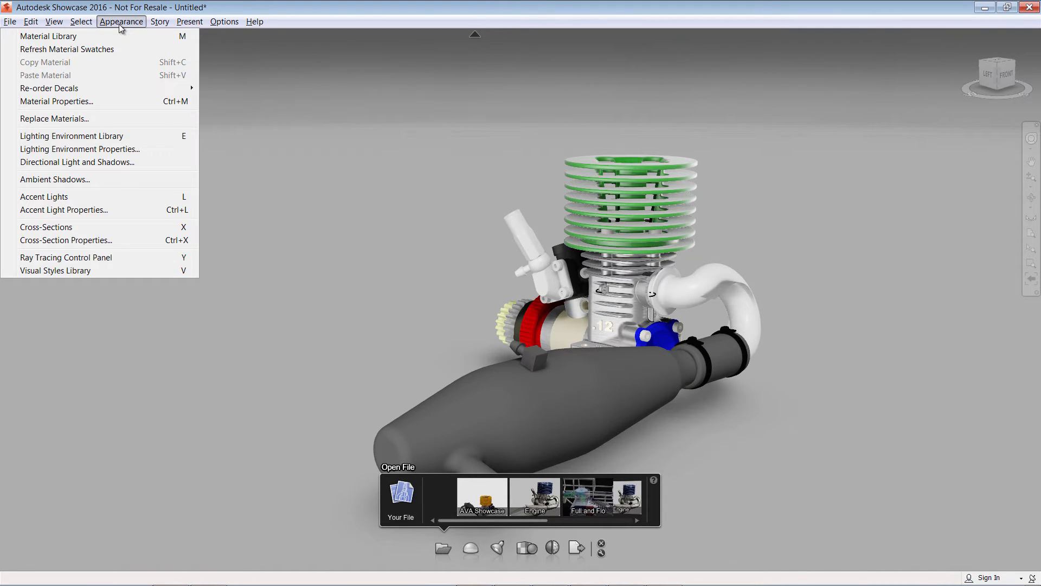
click(85, 176)
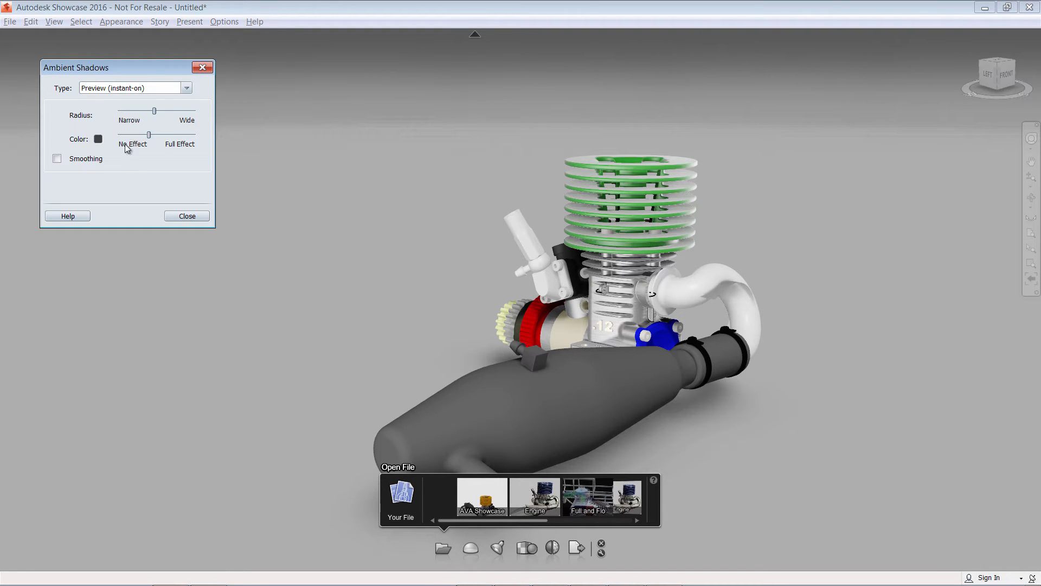
click(183, 88)
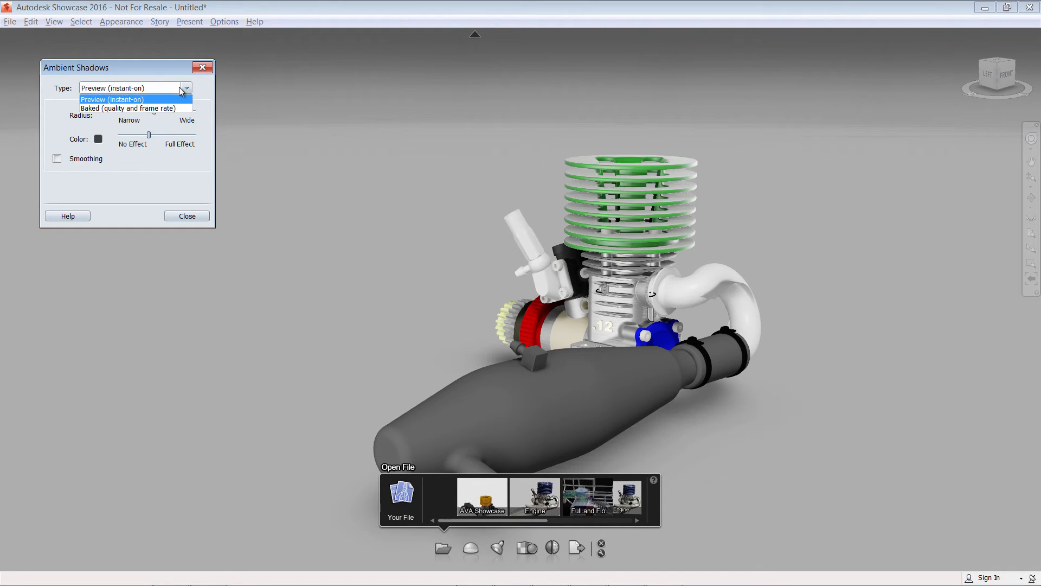
click(158, 108)
Bake ambient shadows for all unbaked objects using the High Quality (slower) preset.
click(173, 135)
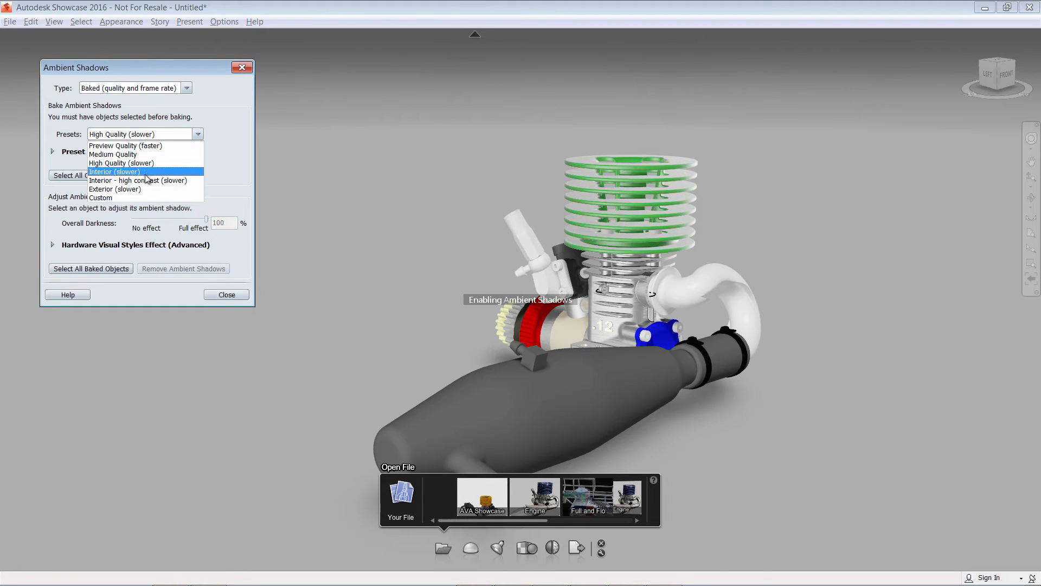
click(152, 163)
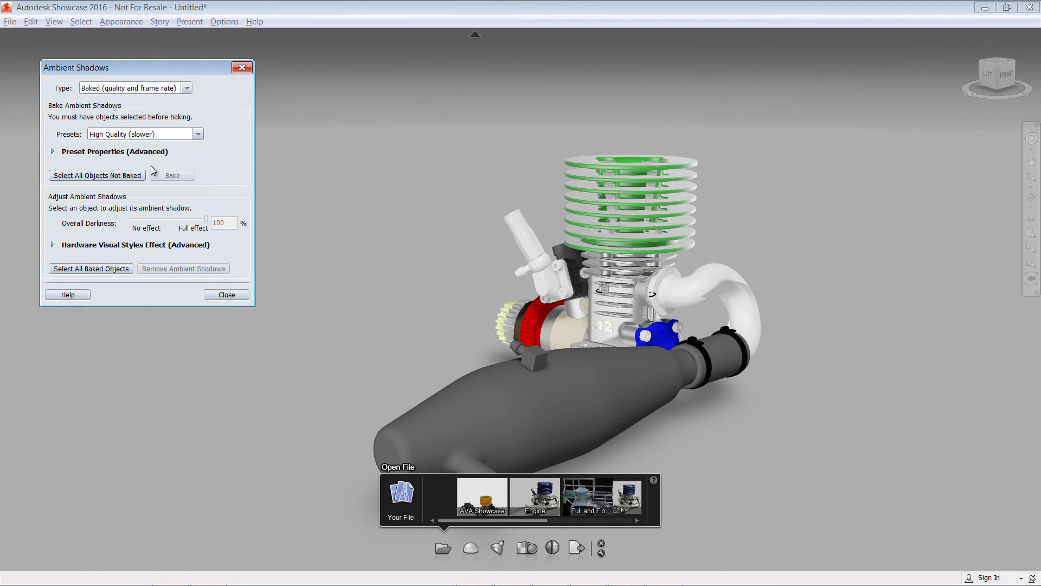
click(139, 174)
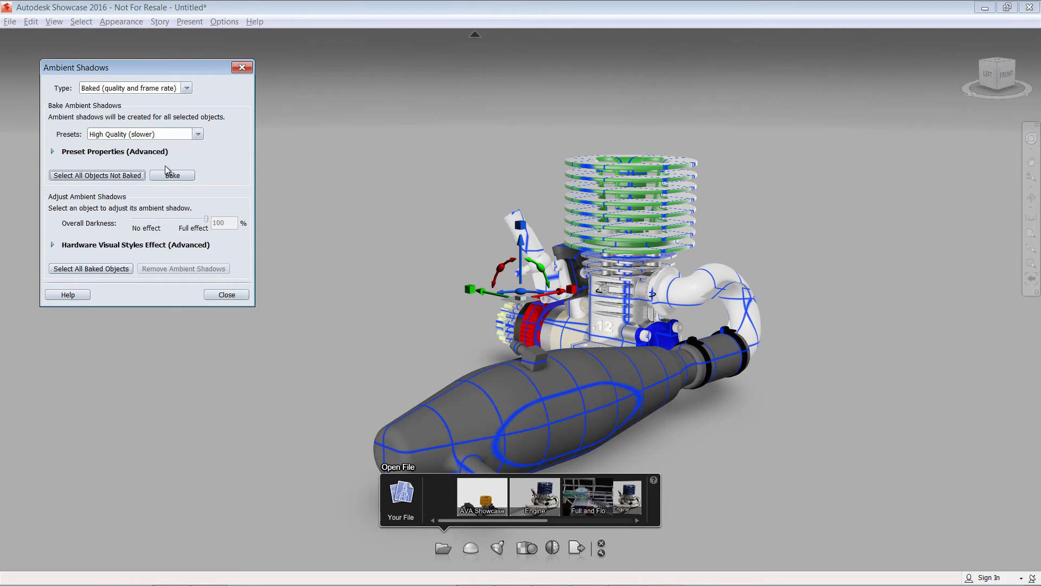
click(173, 174)
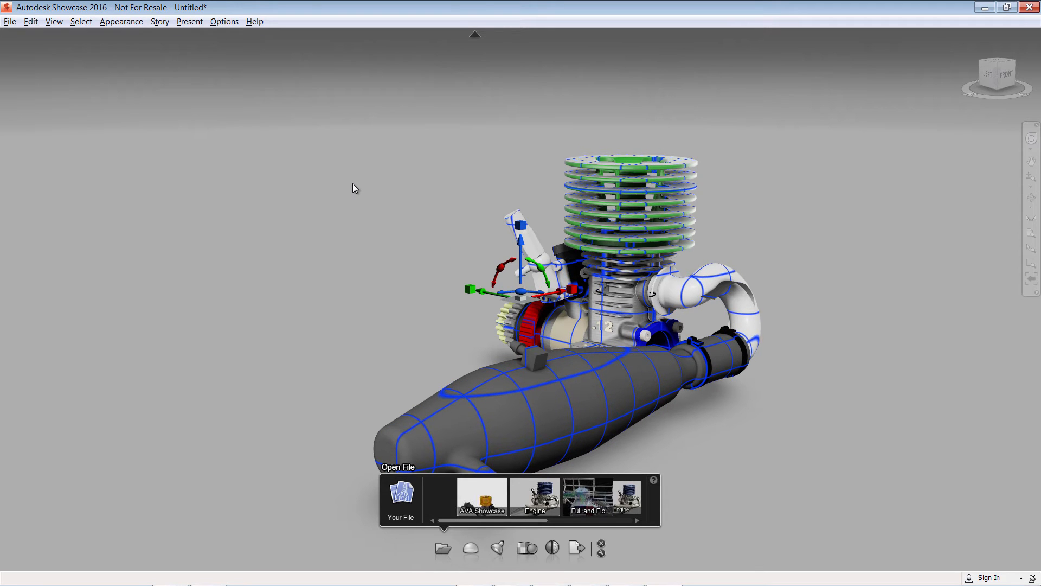
Deselect the model and zoom in on the engine to examine the baked shadows.
key(Escape)
scroll(552, 322, up, 10)
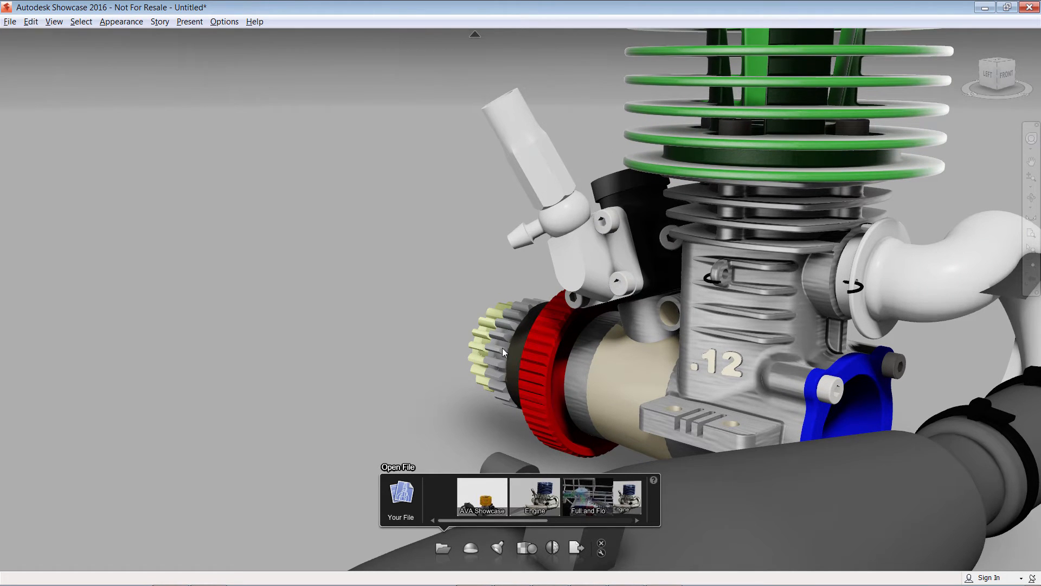
scroll(357, 314, down, 8)
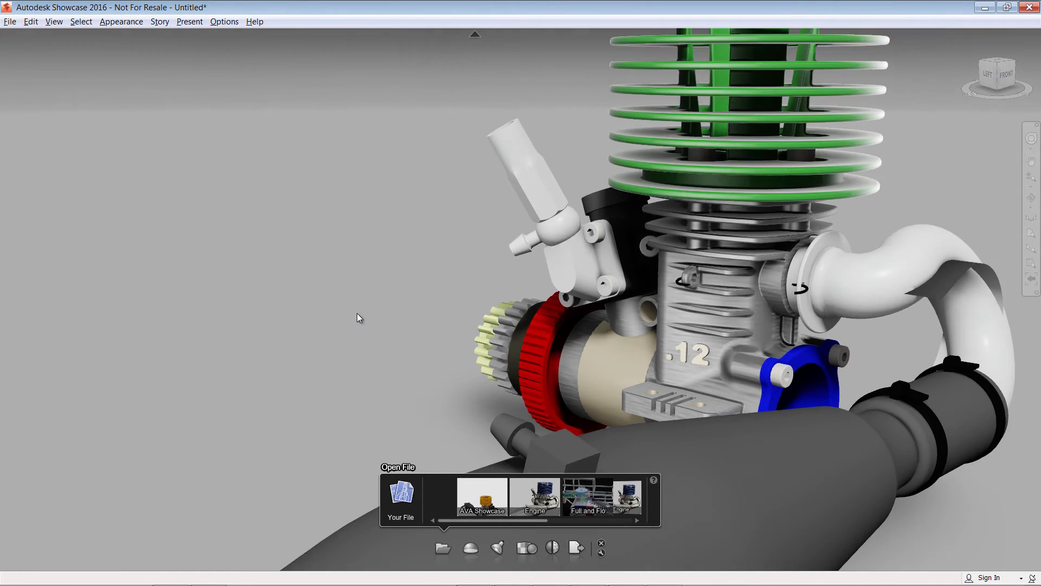
scroll(357, 314, down, 2)
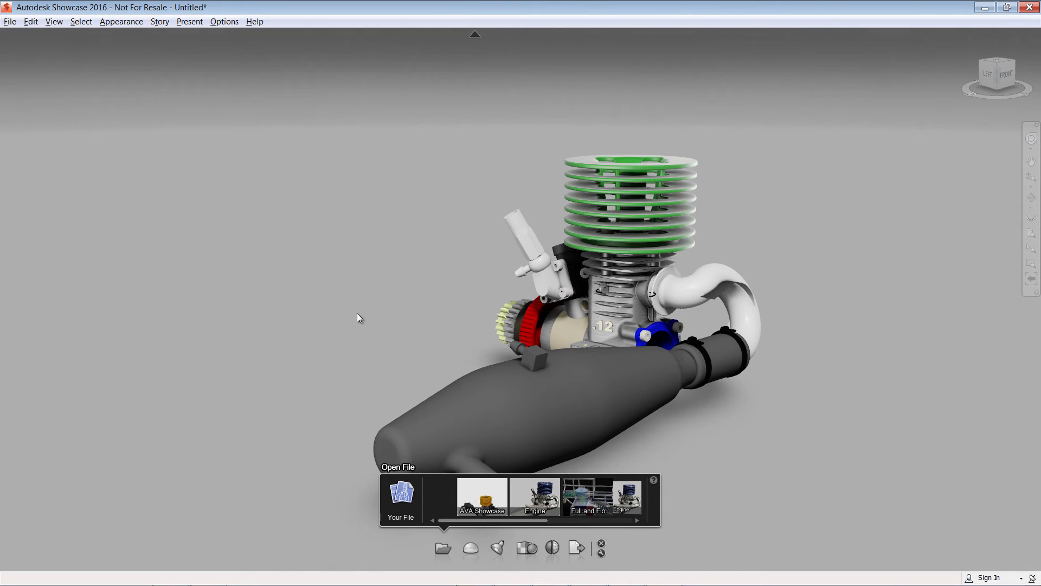
Open Camera Properties and review its lens, image control and position settings before closing it.
click(31, 21)
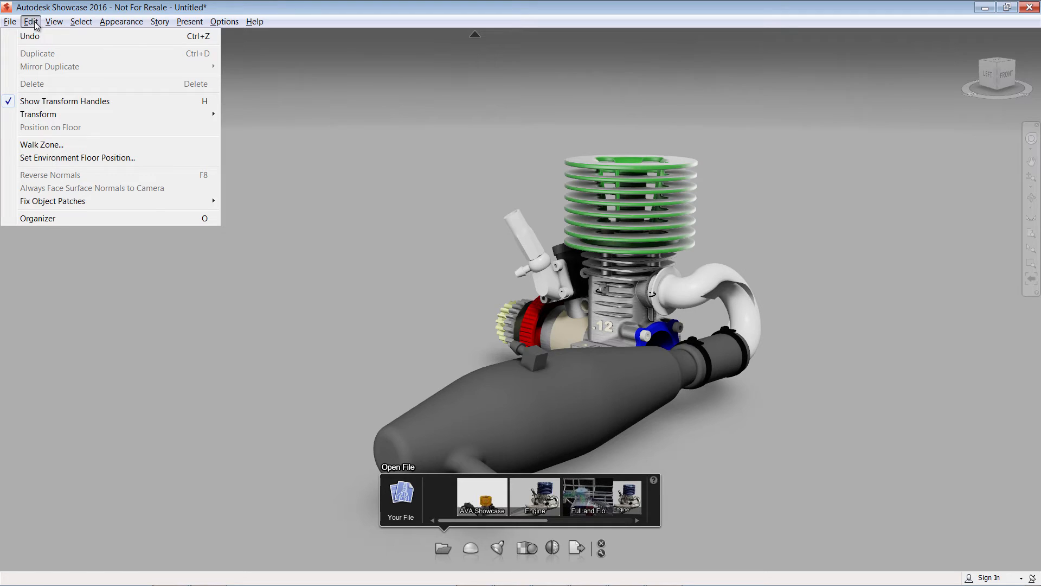
mouse_move(51, 23)
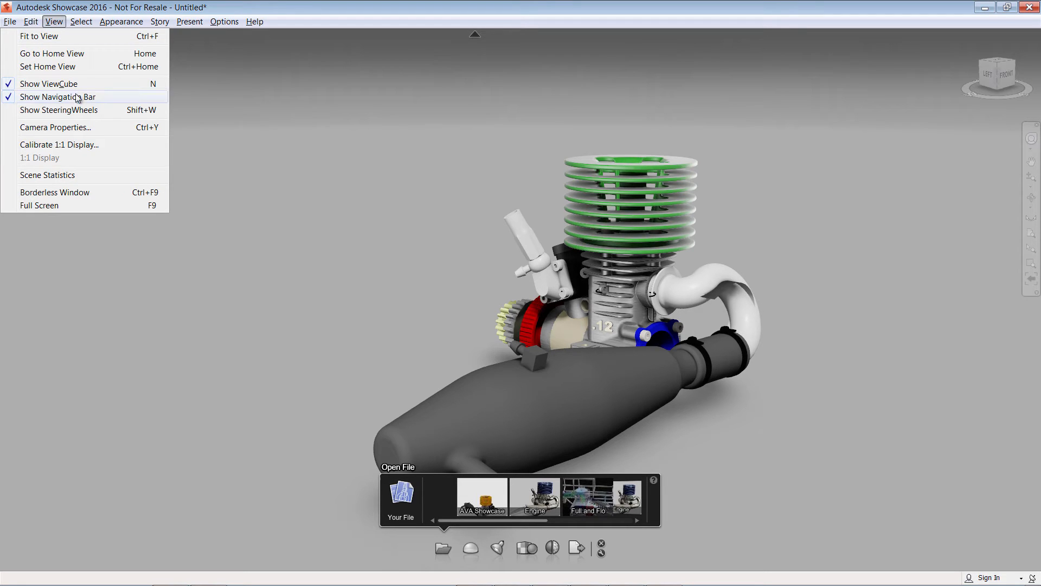
click(84, 128)
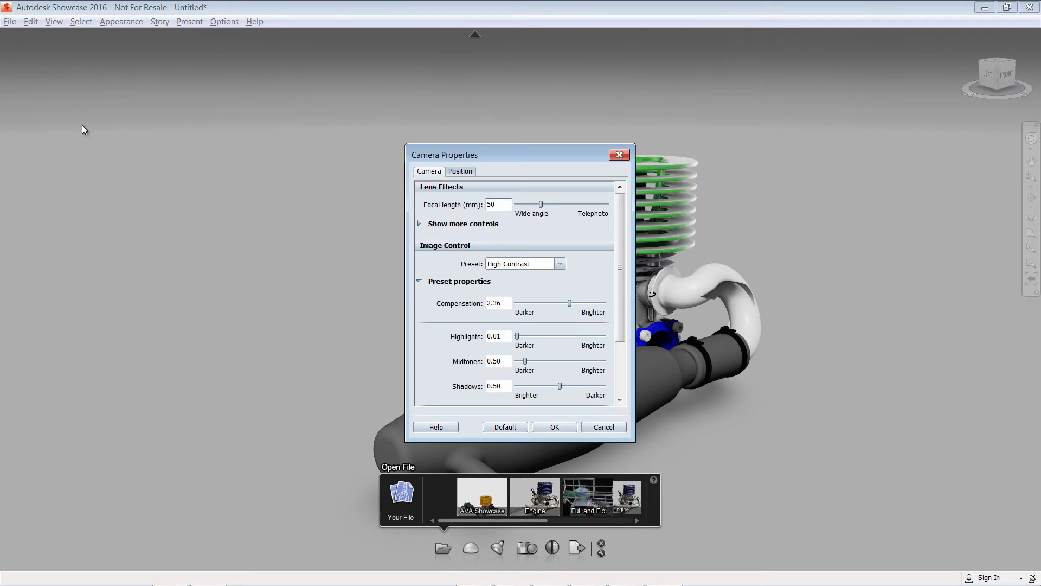
drag(475, 156, 226, 100)
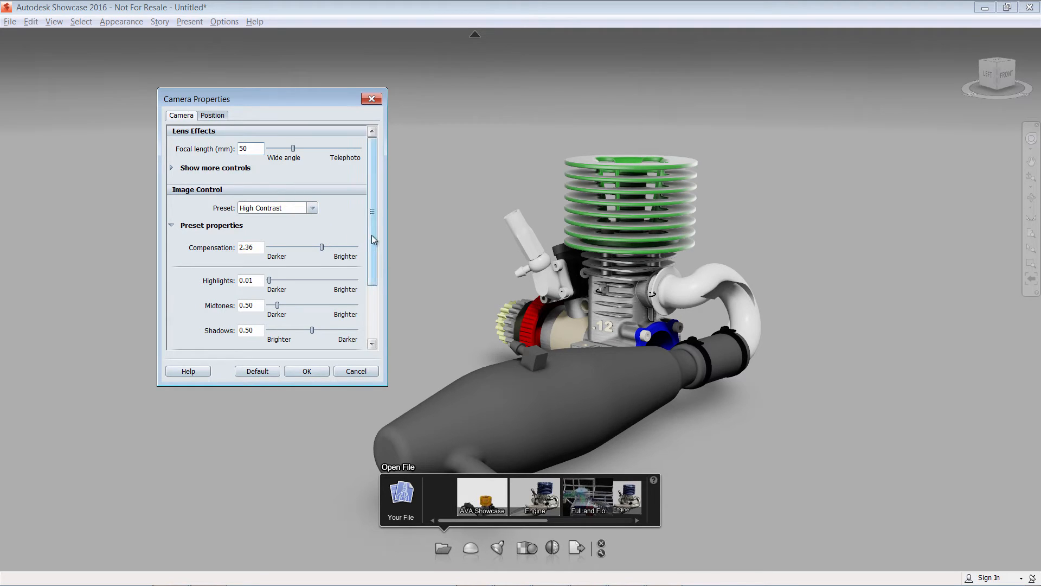
drag(372, 235, 367, 308)
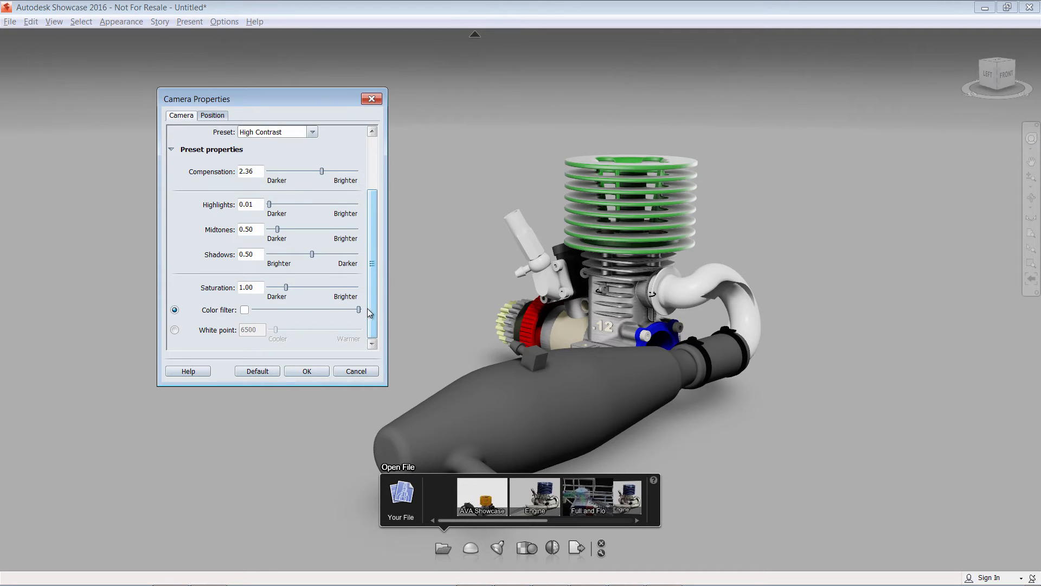
click(213, 117)
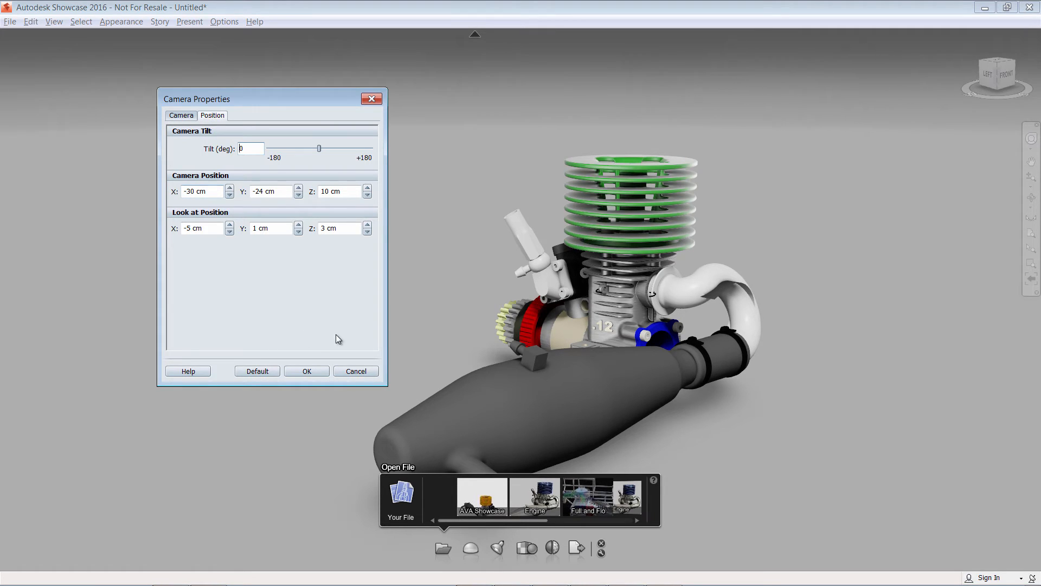
click(307, 371)
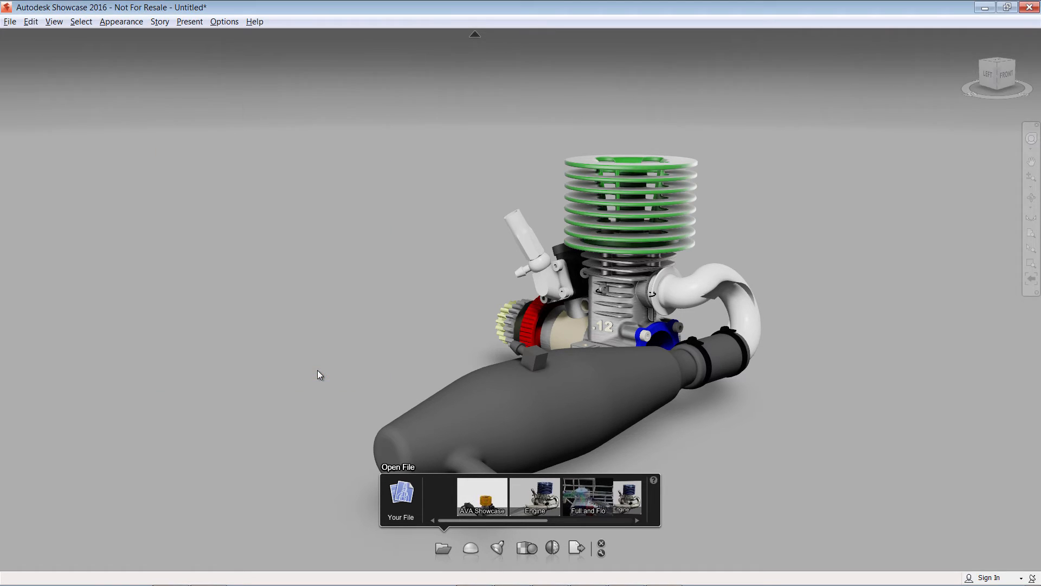
Open the camera shots bar and play through the Drawing, Exhaust and Clutch shots, ending on Default.
mouse_move(344, 300)
middle_down()
mouse_move(291, 291)
mouse_move(300, 305)
middle_up()
key(s)
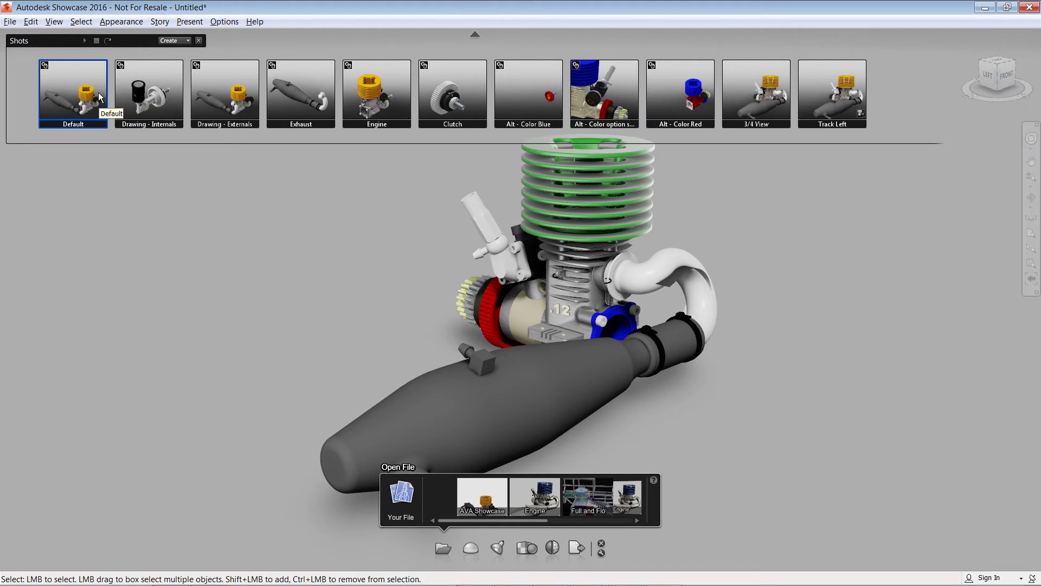
click(151, 91)
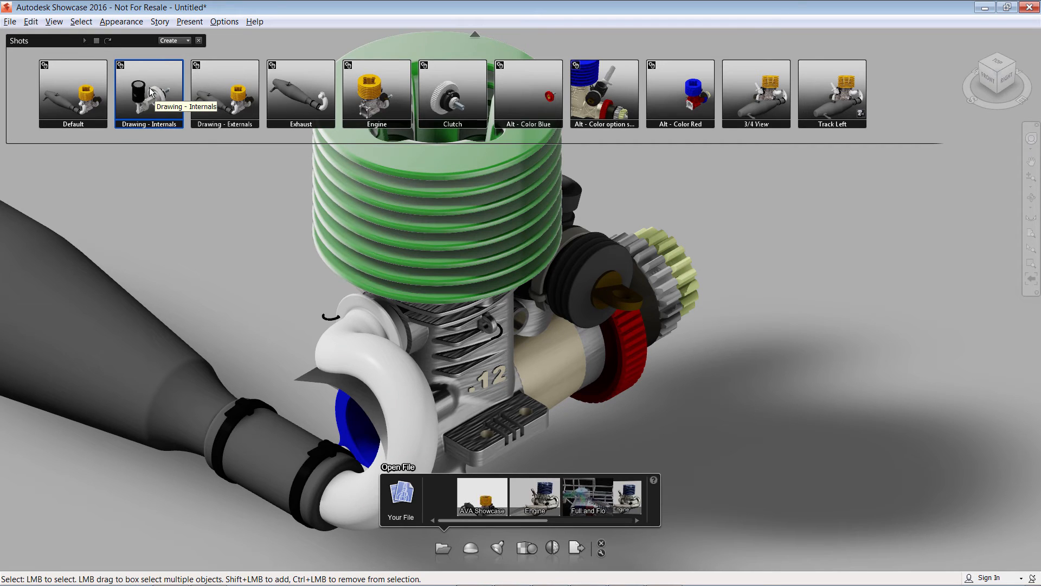
click(217, 84)
click(283, 87)
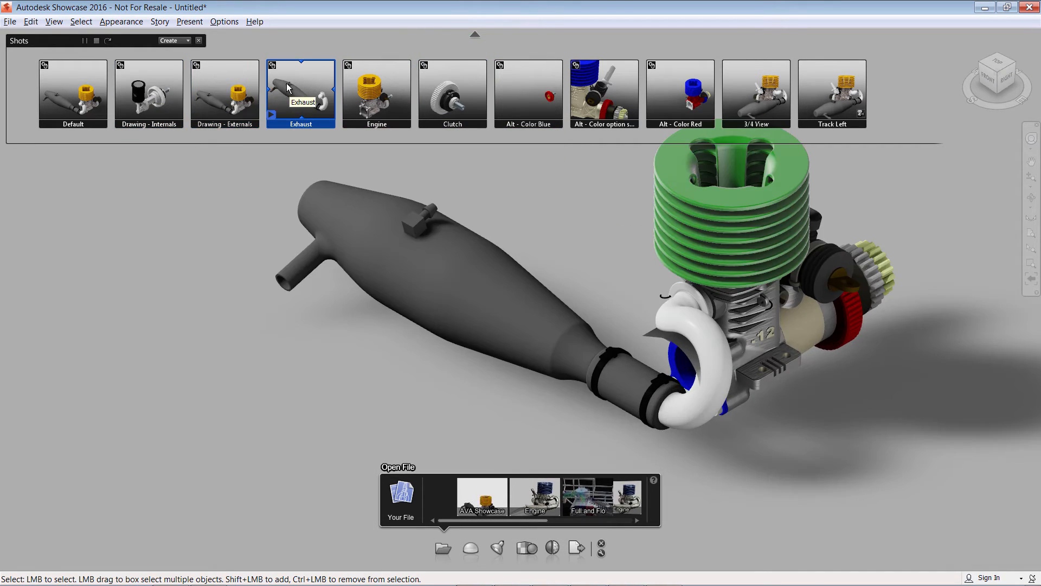
click(448, 91)
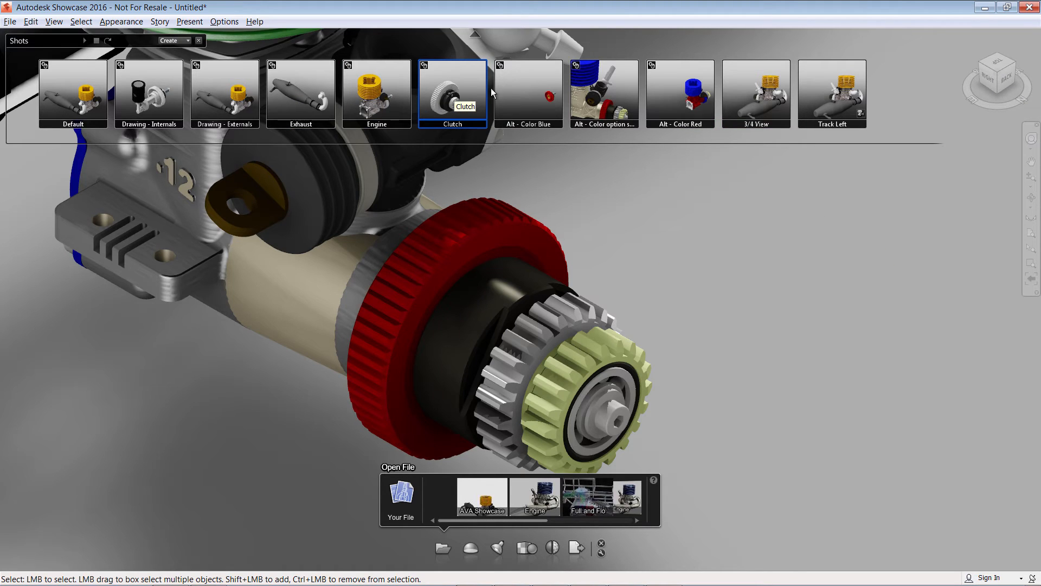
click(93, 86)
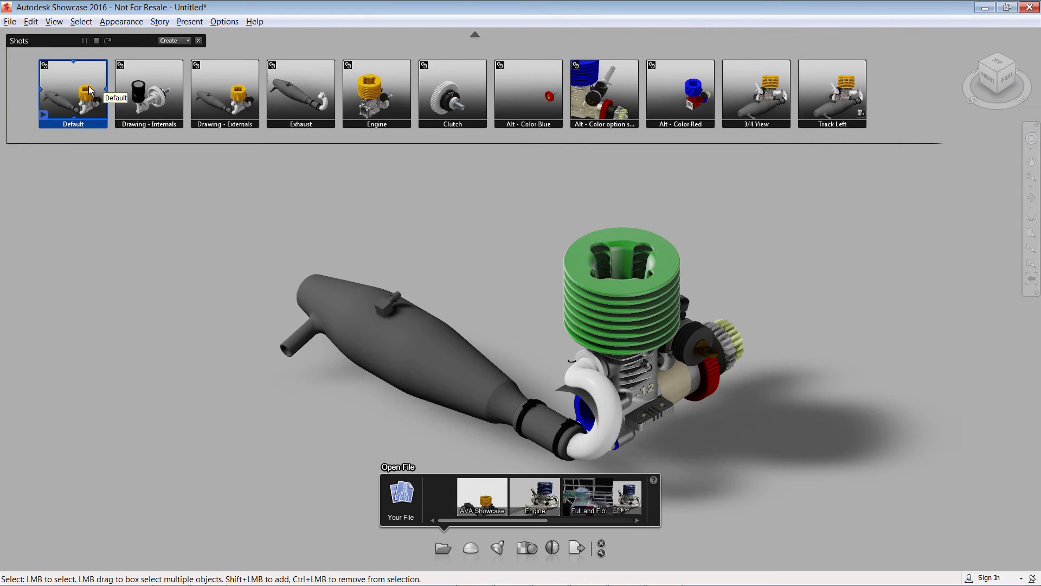
Create a new cinematic Zoom in camera shot.
click(188, 41)
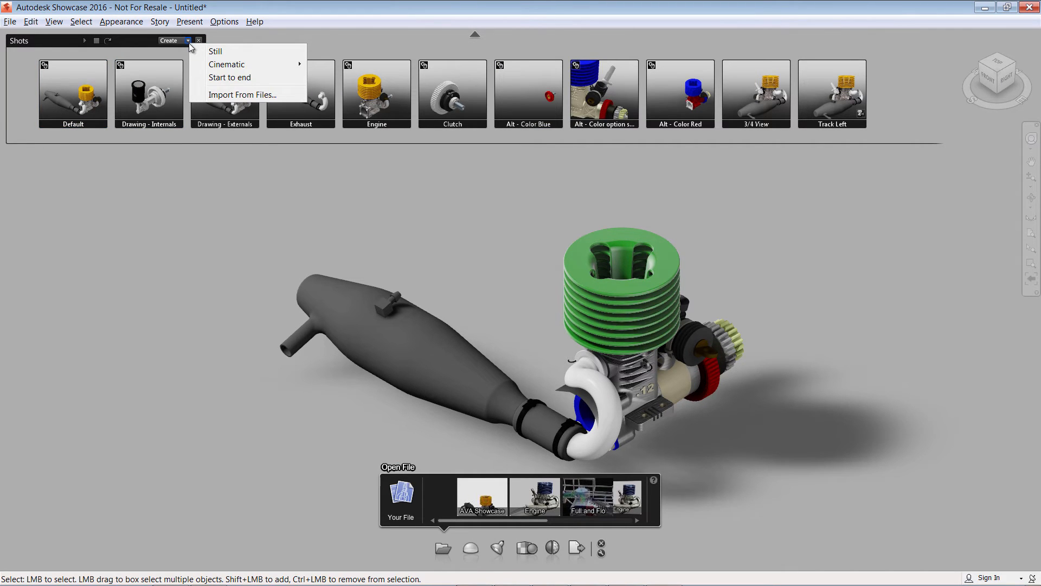
mouse_move(248, 65)
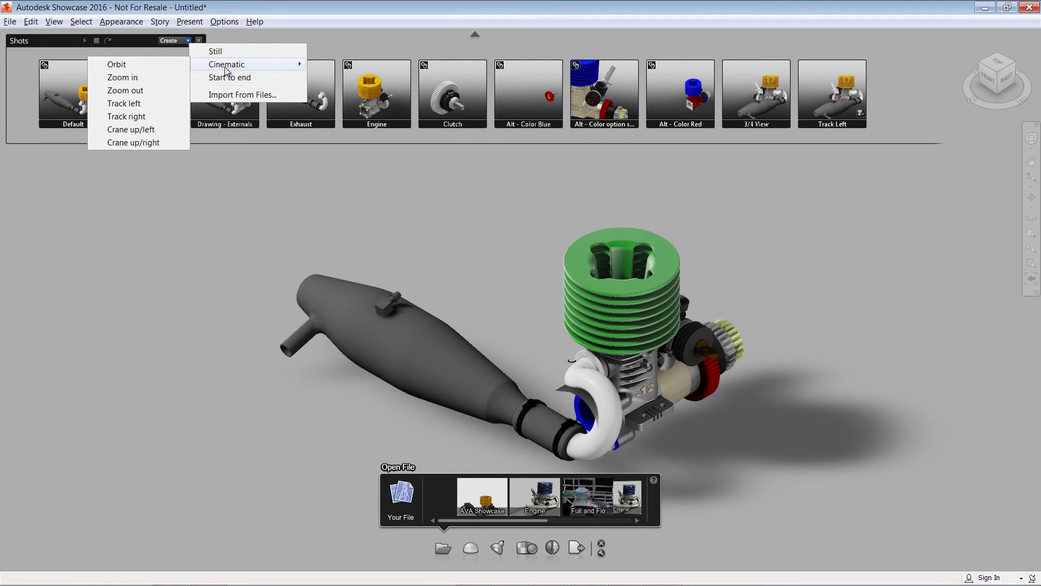
click(149, 78)
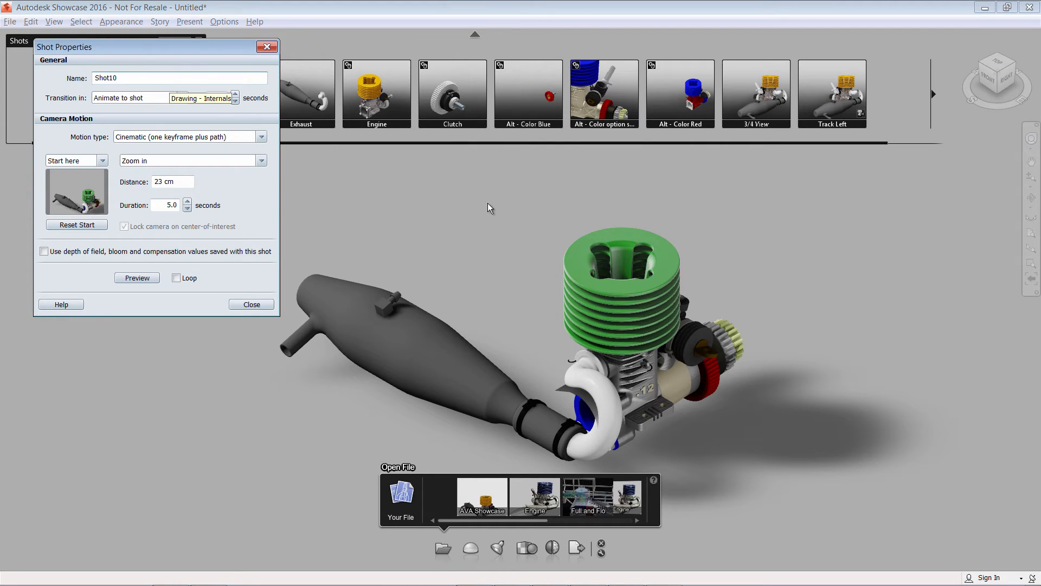
Set the new shot's duration to 8.0 seconds, keeping the Zoom in motion and Cinematic motion type.
click(188, 203)
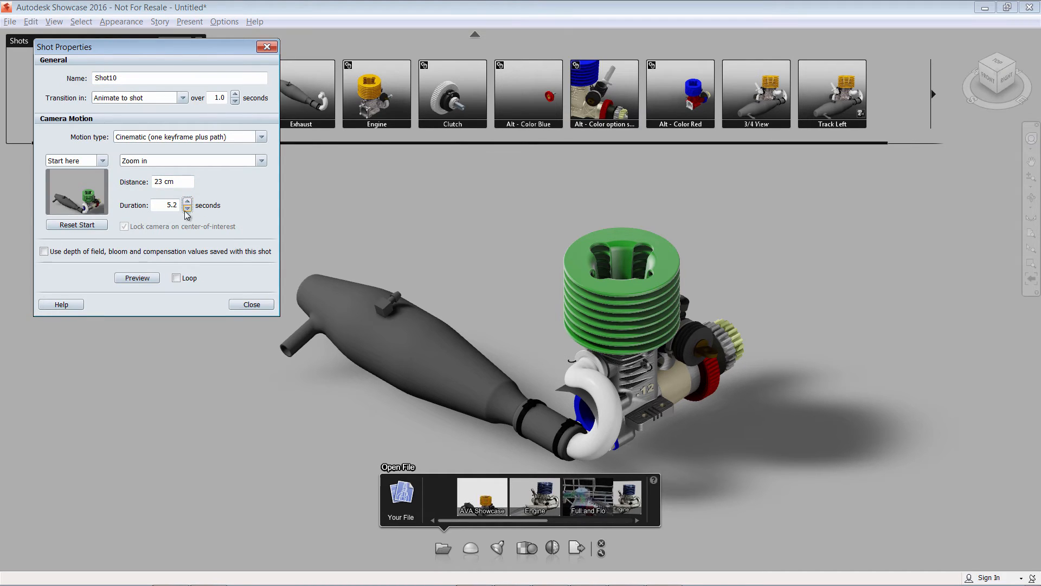
drag(167, 206, 192, 211)
click(245, 161)
click(245, 161)
click(261, 161)
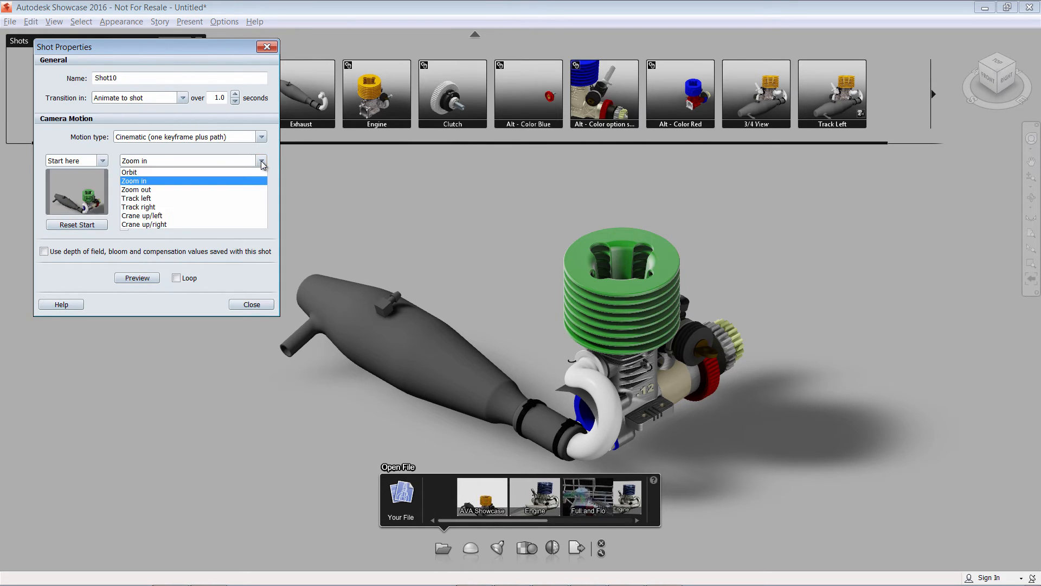
click(262, 137)
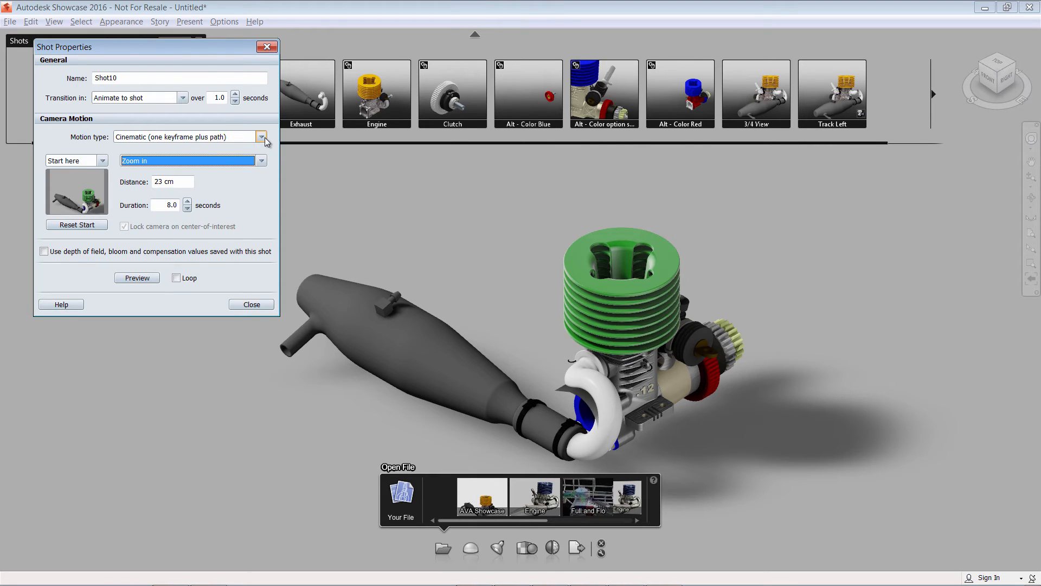
click(262, 137)
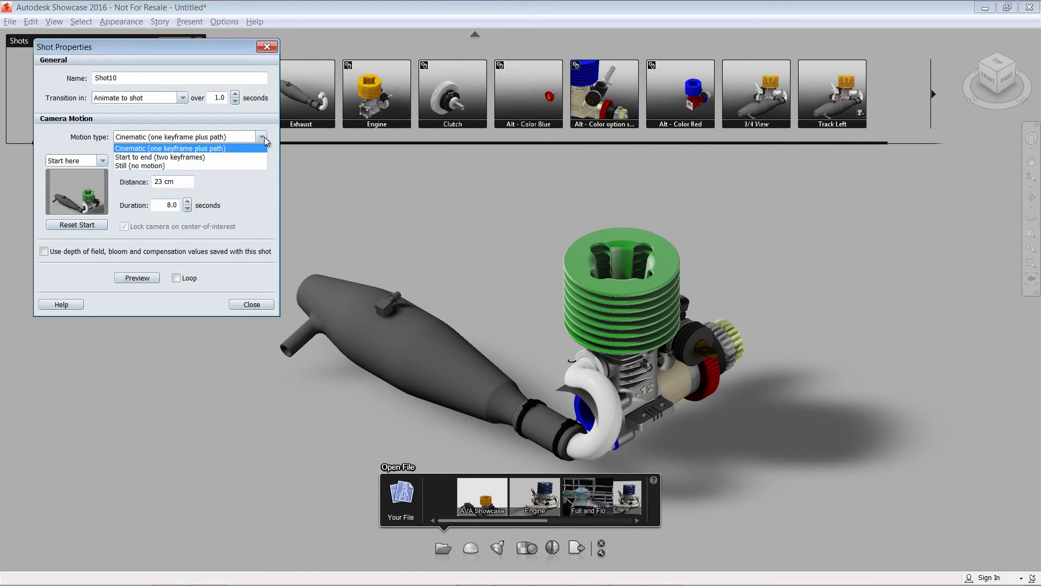
click(262, 138)
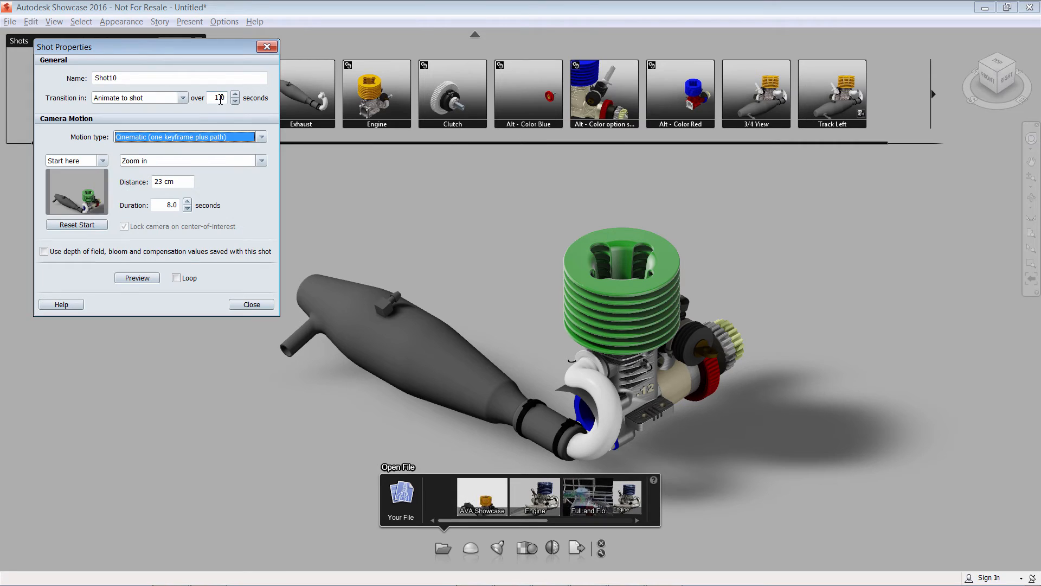
Set the shot's transition-in time to 3.0 seconds.
double_click(219, 98)
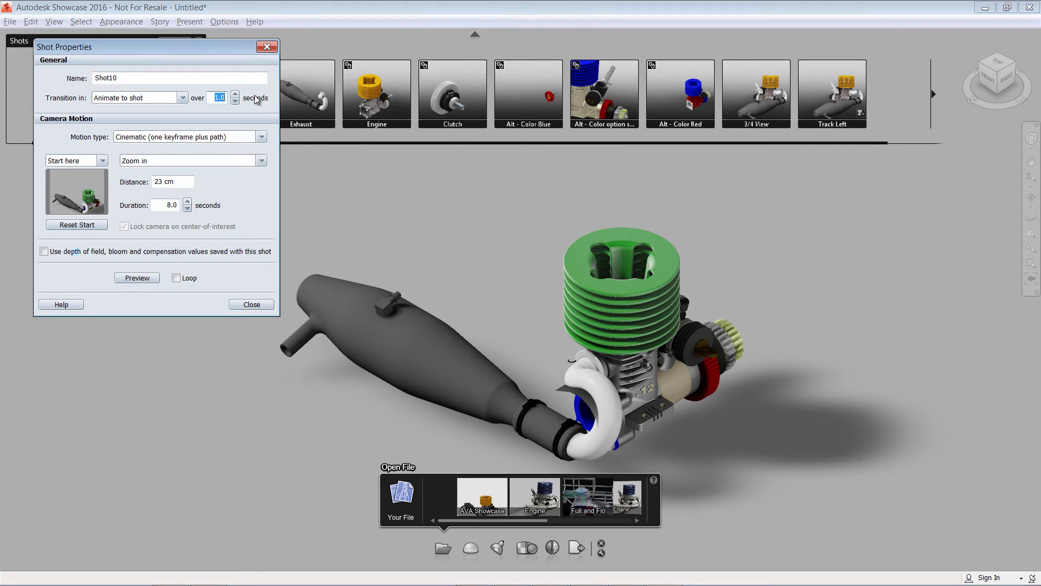
text(3)
middle_drag(657, 339, 659, 329)
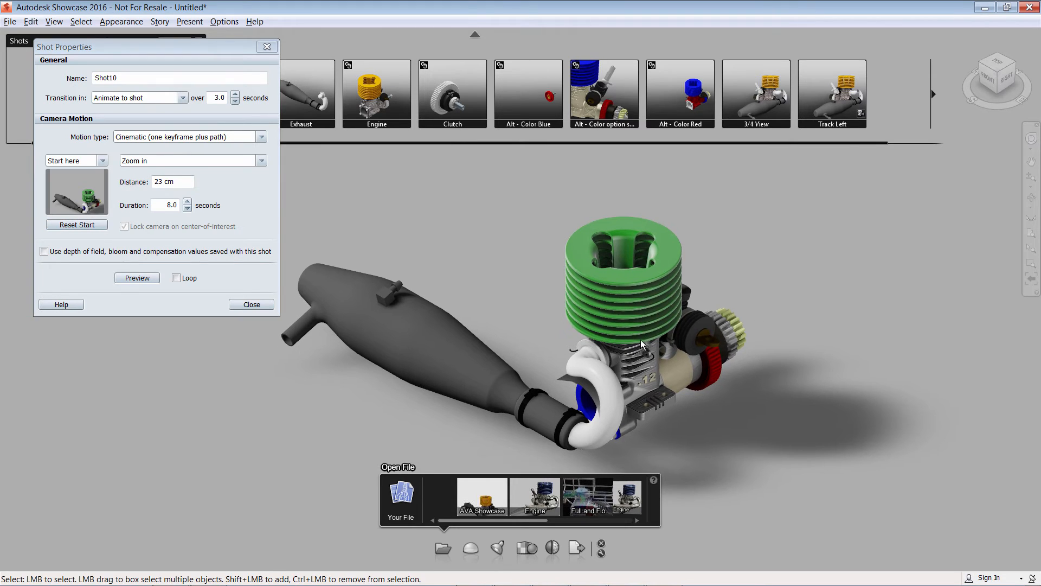
scroll(640, 339, up, 2)
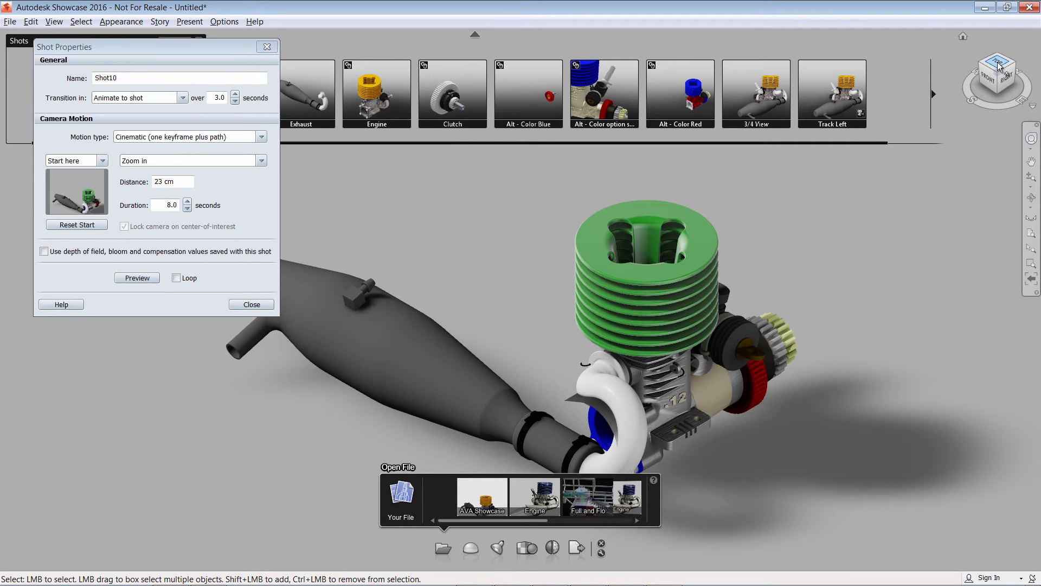
drag(1002, 74, 995, 31)
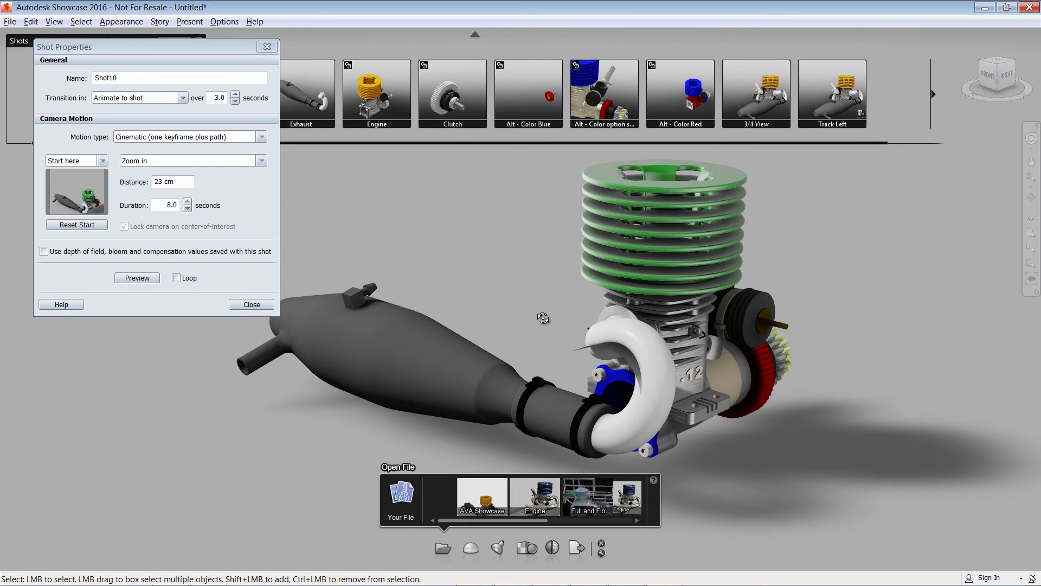
Preview the new shot's animation, stop it, and close the Shot Properties dialog.
click(152, 283)
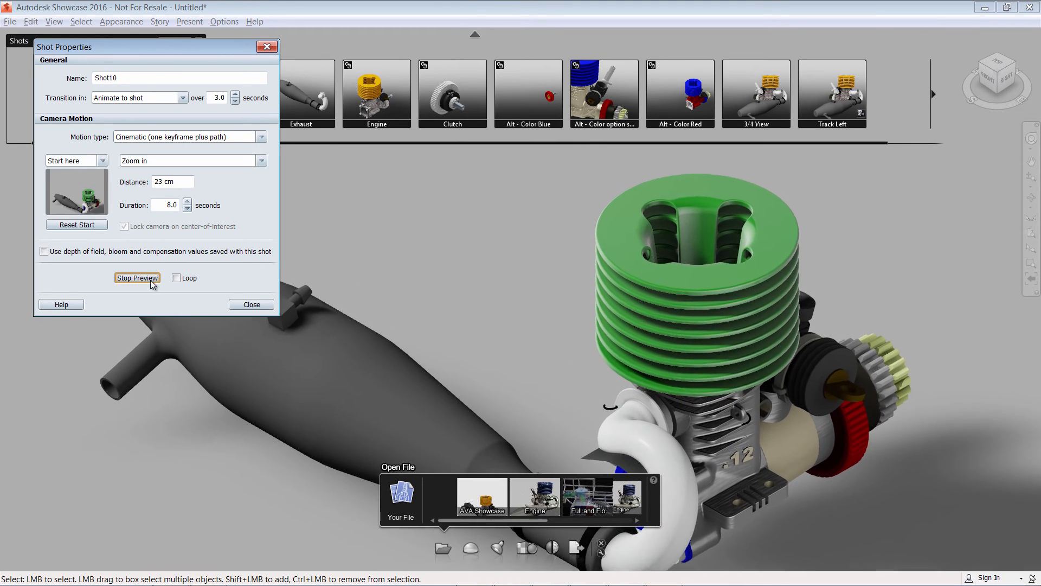
click(151, 280)
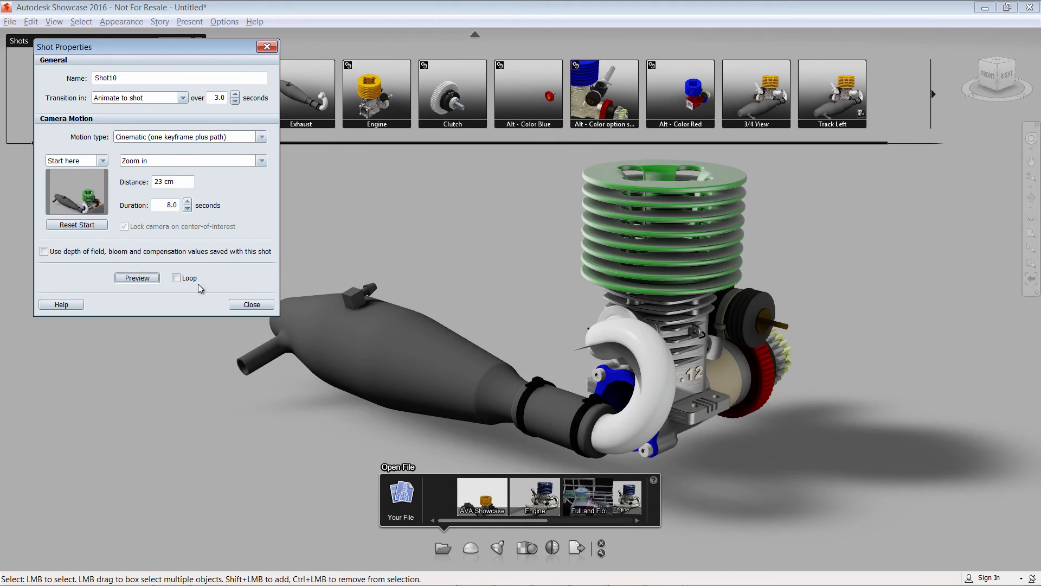
click(243, 304)
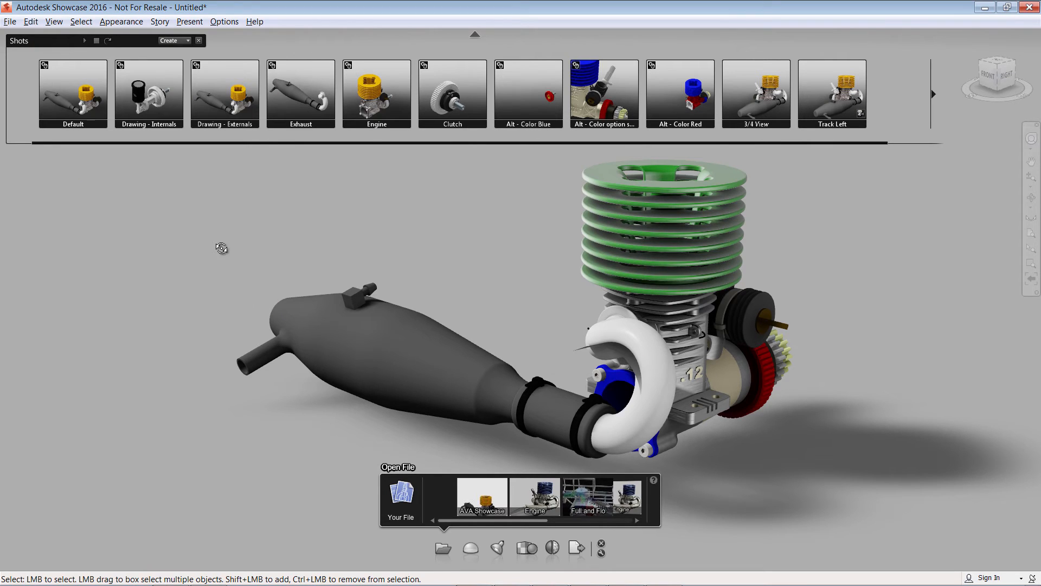
Open the Behaviors panel and create a Turntable behavior, dismissing the performance tip.
click(160, 22)
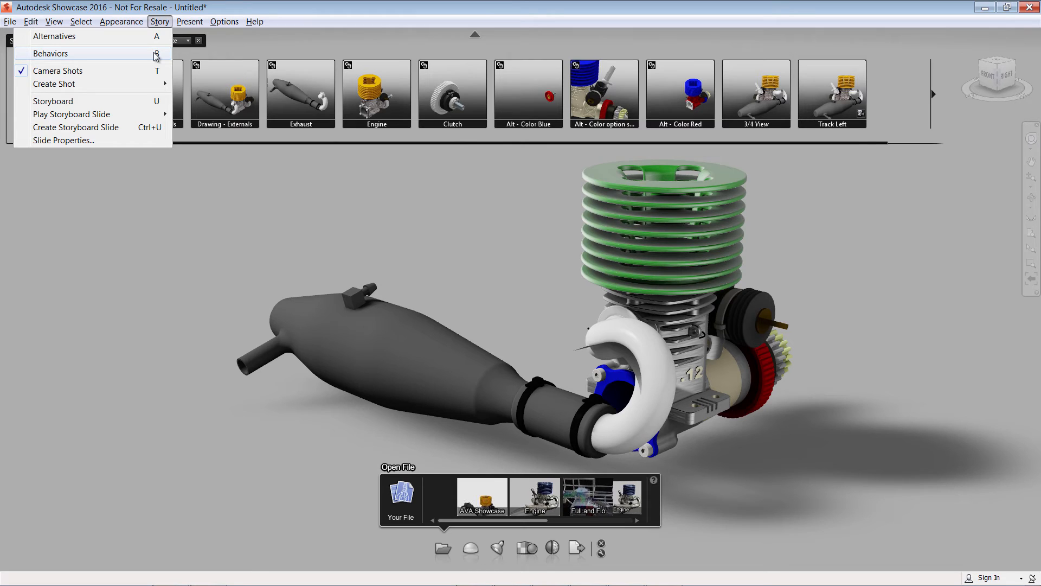
click(156, 54)
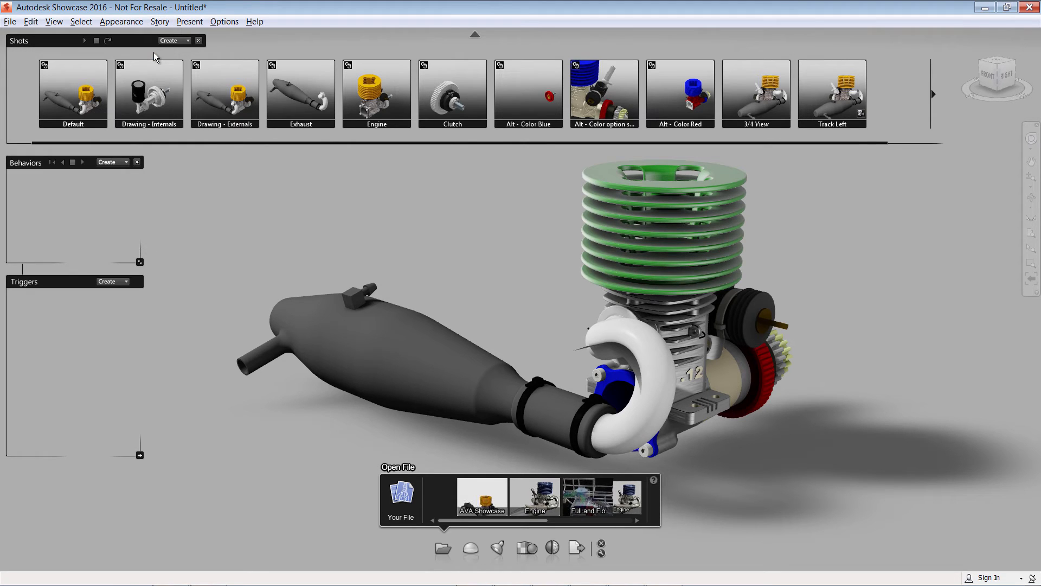
click(125, 164)
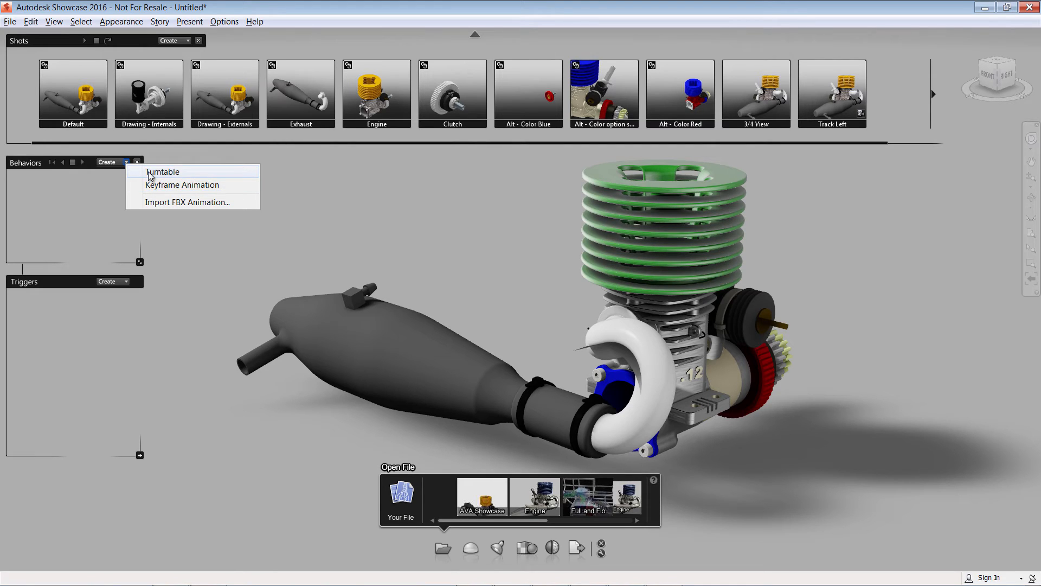
click(148, 172)
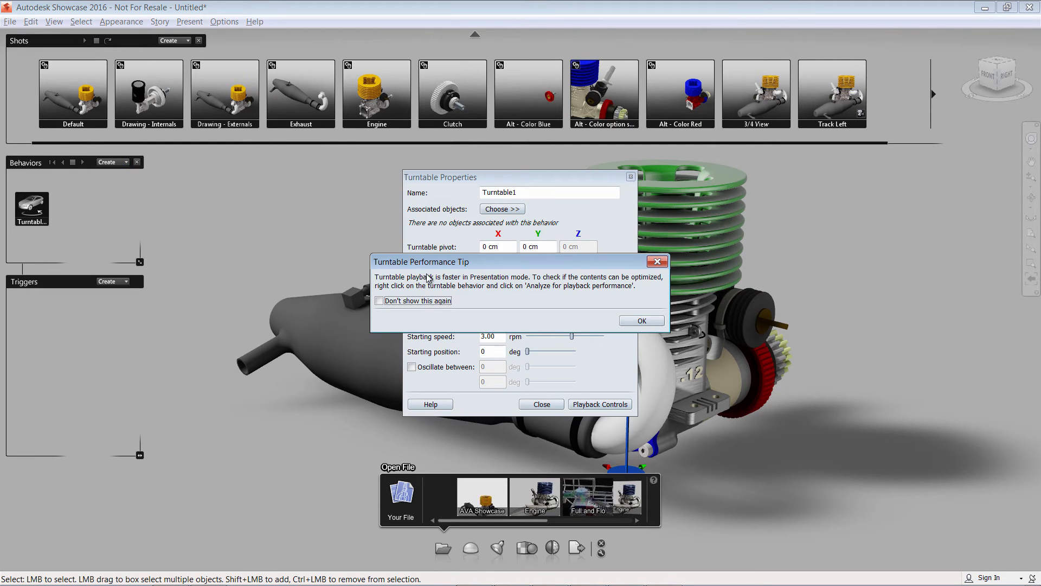
click(637, 324)
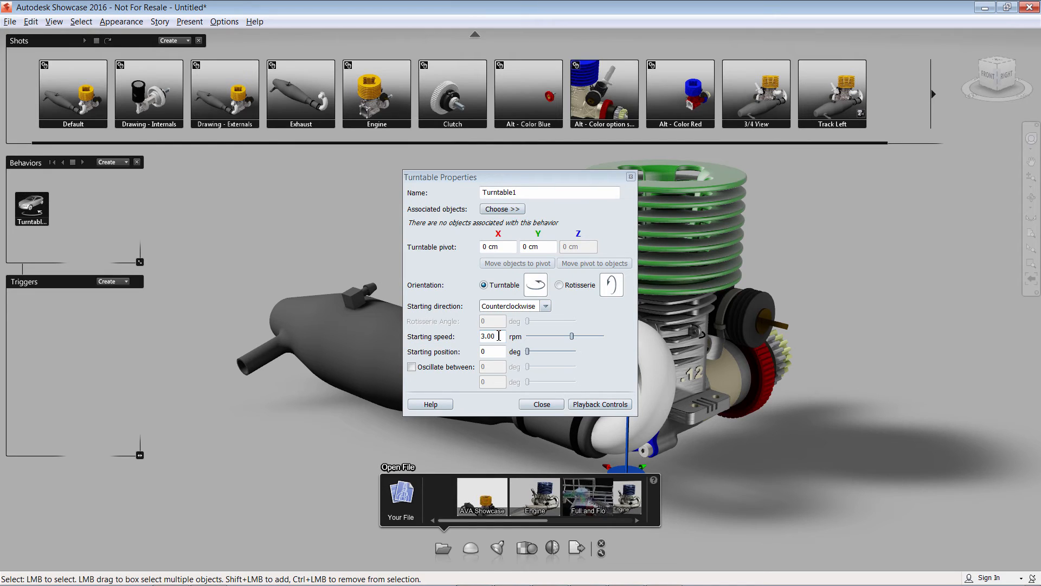
Associate the whole engine assembly with the turntable, move its pivot to the objects, and close the properties.
click(499, 211)
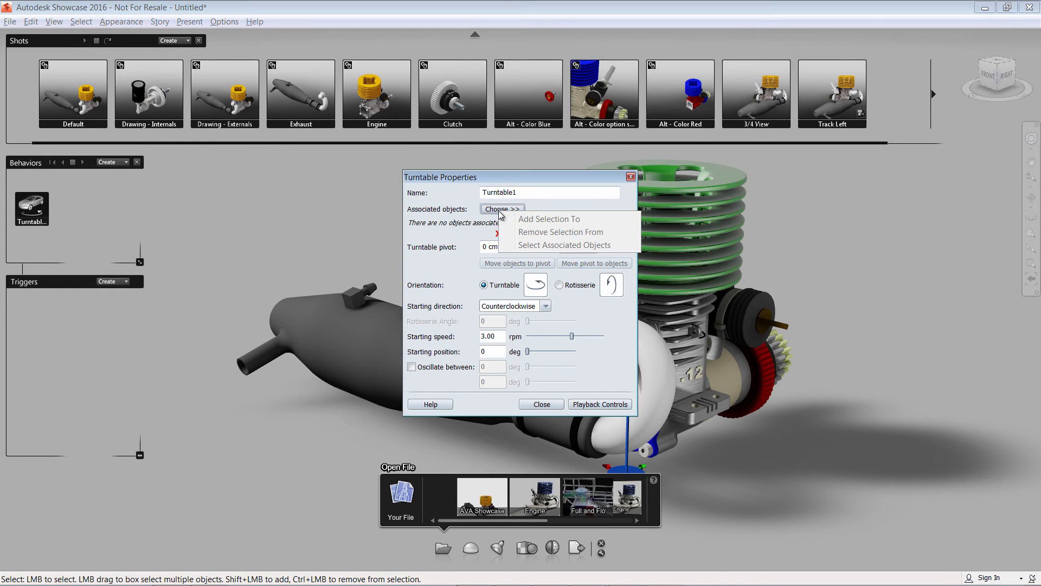
click(542, 188)
drag(876, 155, 168, 543)
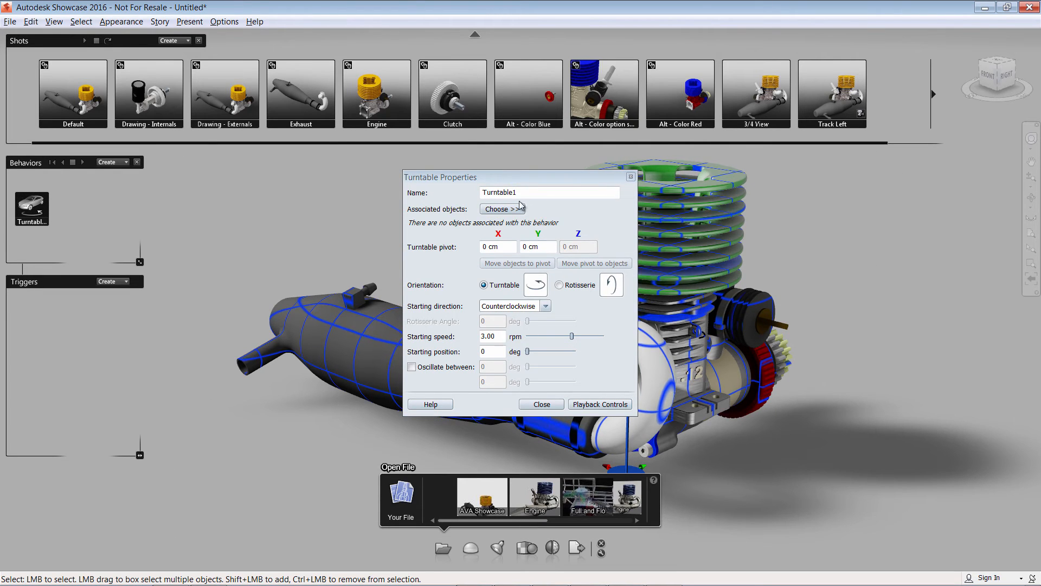
click(502, 209)
click(537, 219)
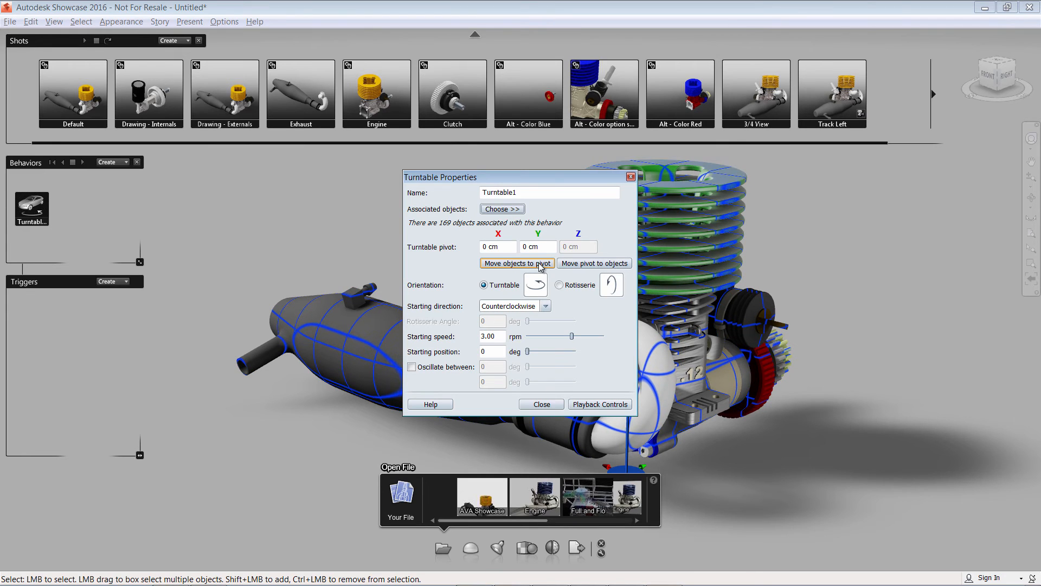
click(568, 265)
click(379, 209)
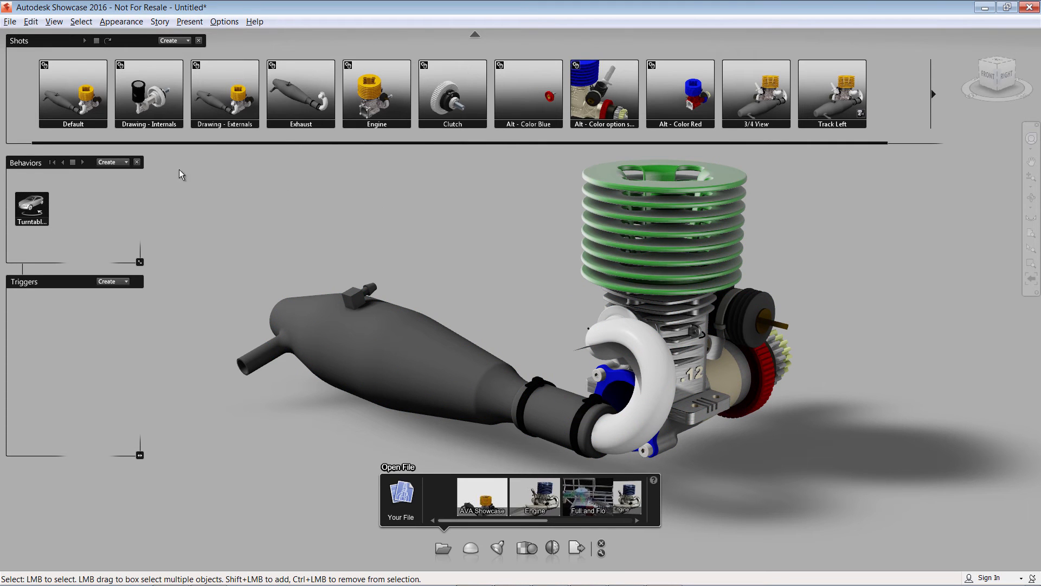
Close the Behaviors and Shots panels.
click(137, 163)
click(199, 41)
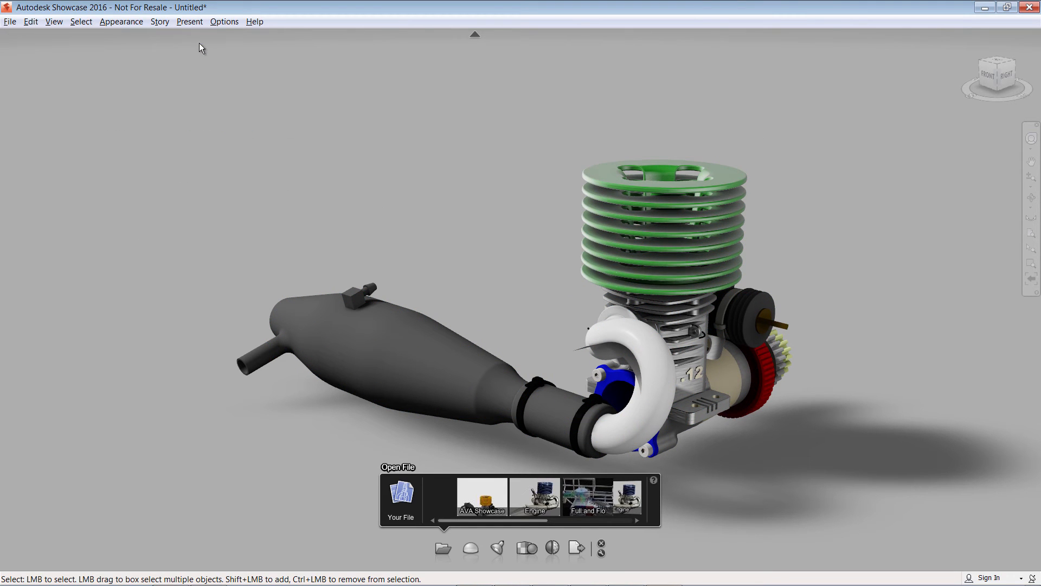
click(10, 22)
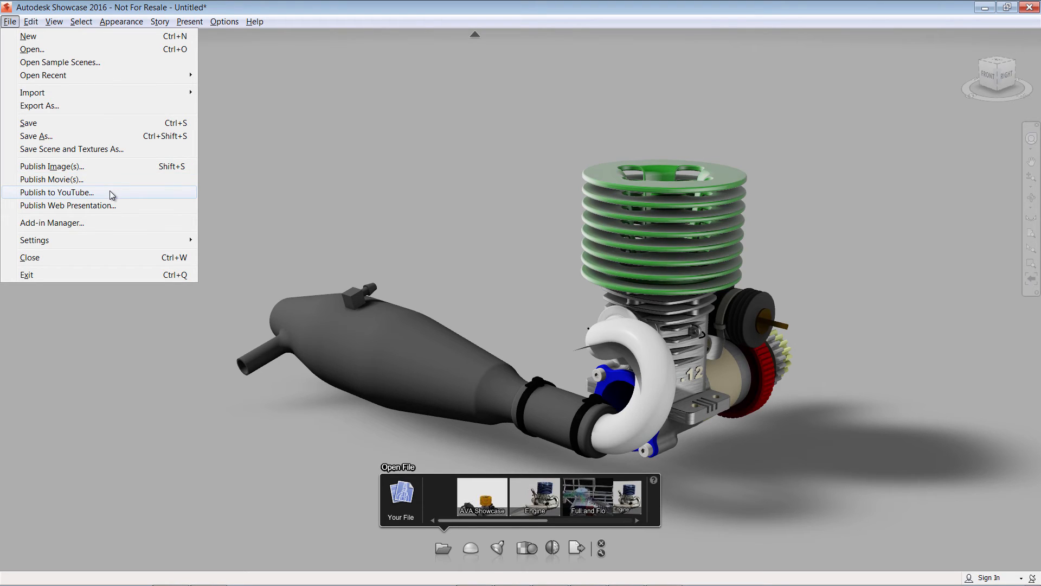
click(90, 167)
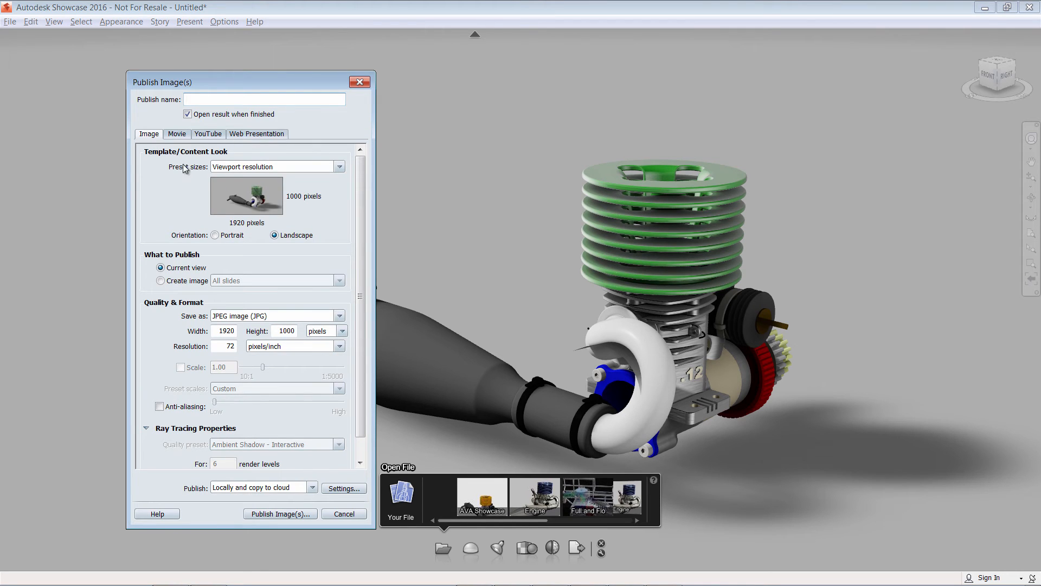
click(360, 82)
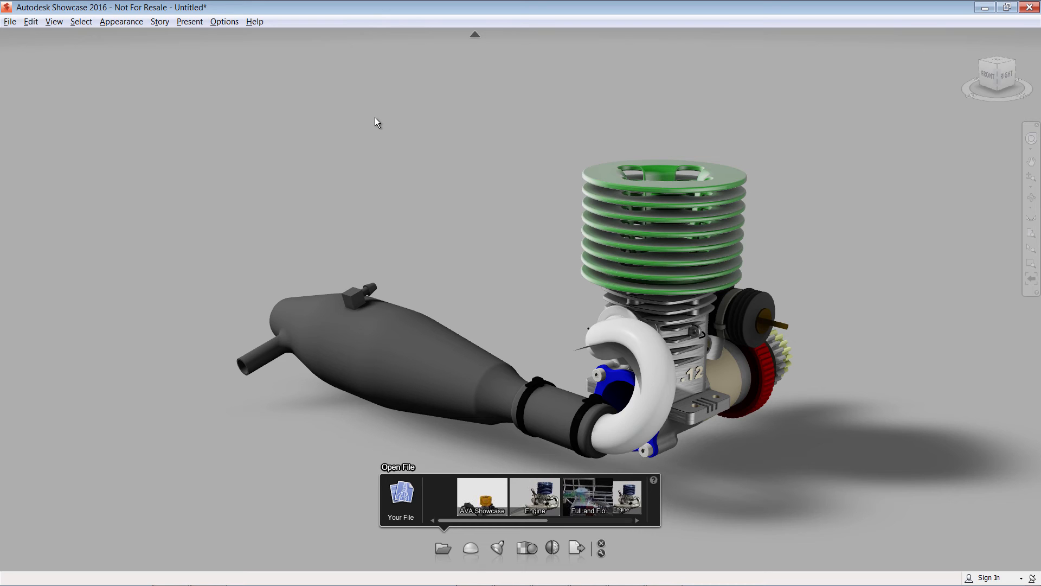
Start ray tracing the scene and open the Publish Image(s) dialog.
key(r)
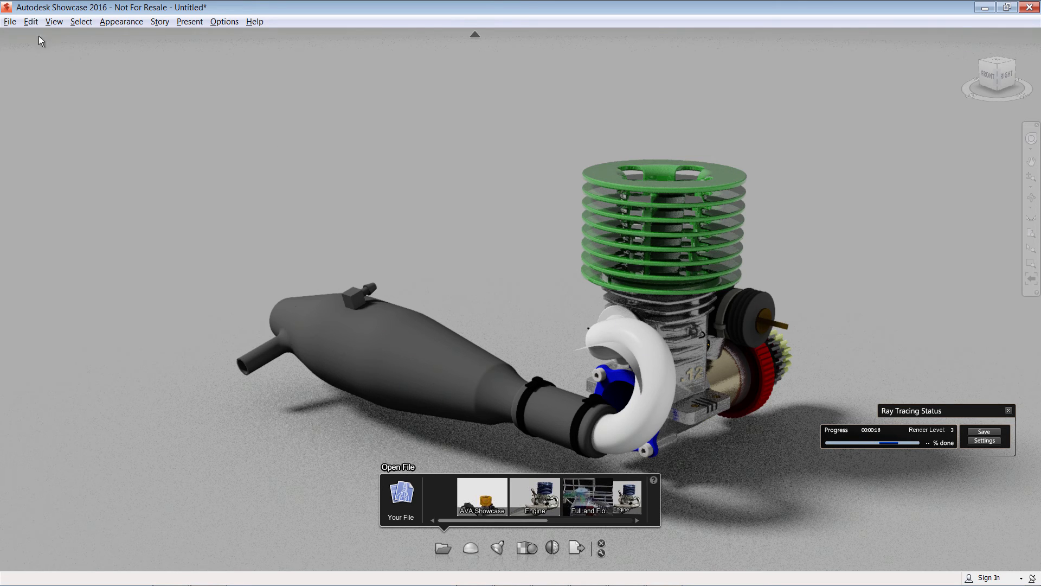
click(10, 22)
click(49, 167)
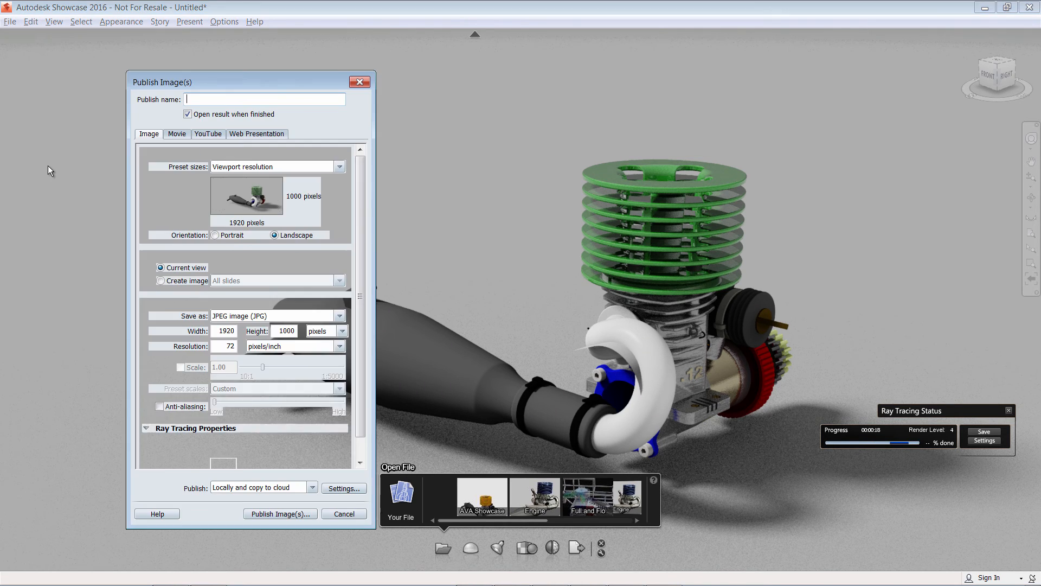
Review the preset size, image format and ray tracing quality preset options for publishing.
click(264, 169)
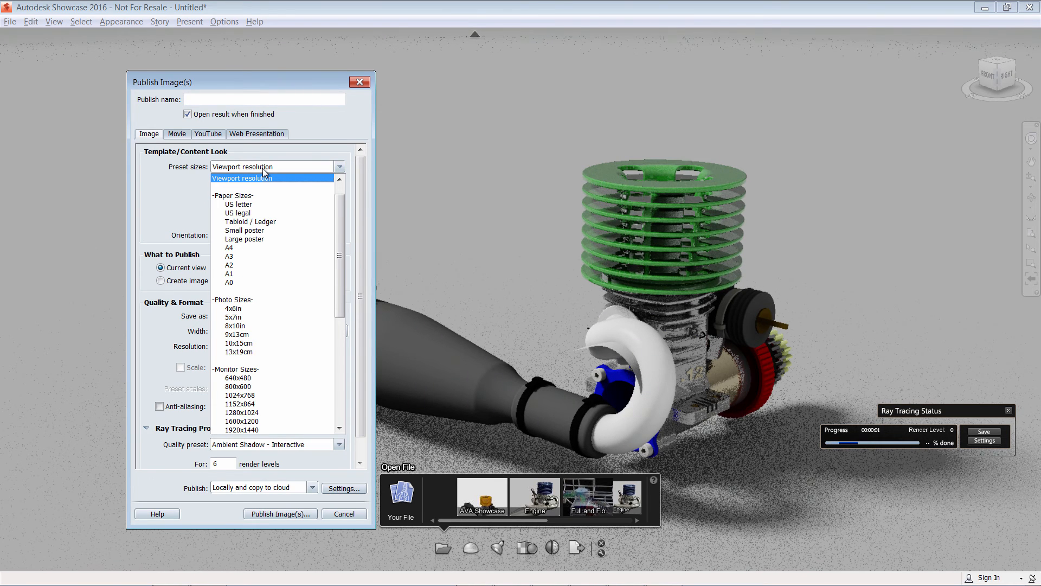
click(262, 168)
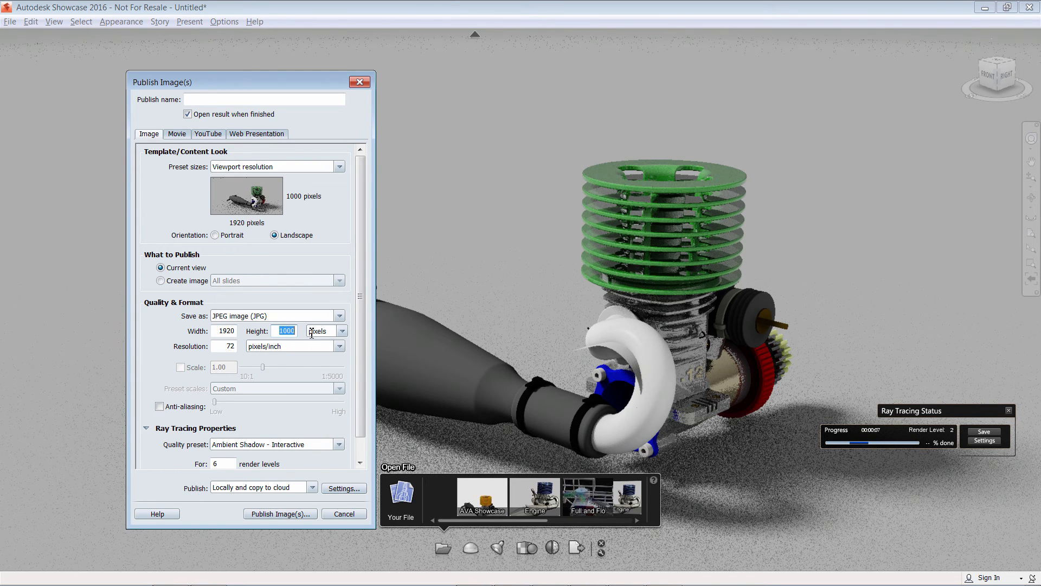
click(340, 315)
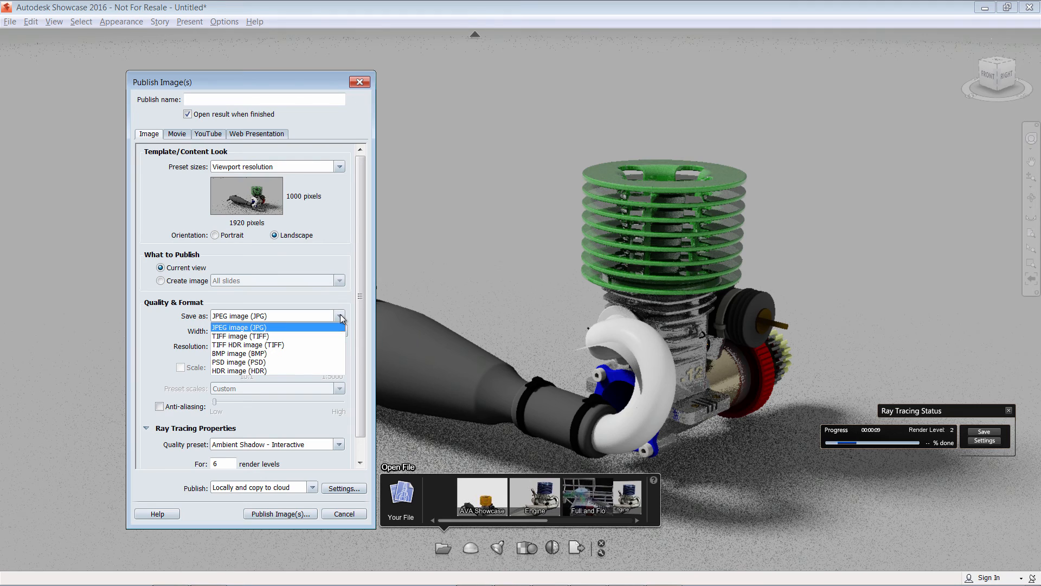
click(340, 315)
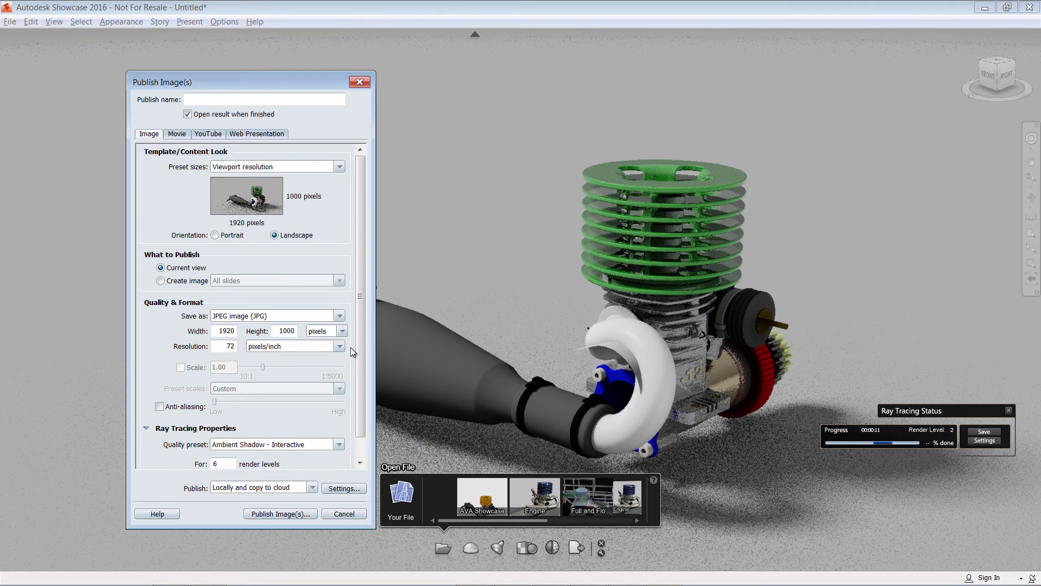
drag(360, 334, 361, 358)
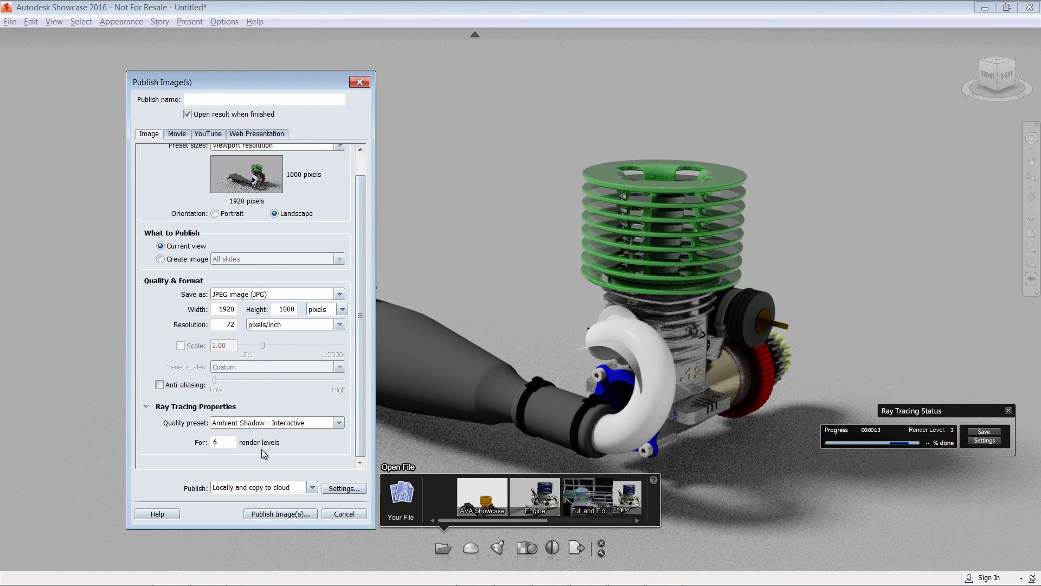
click(331, 426)
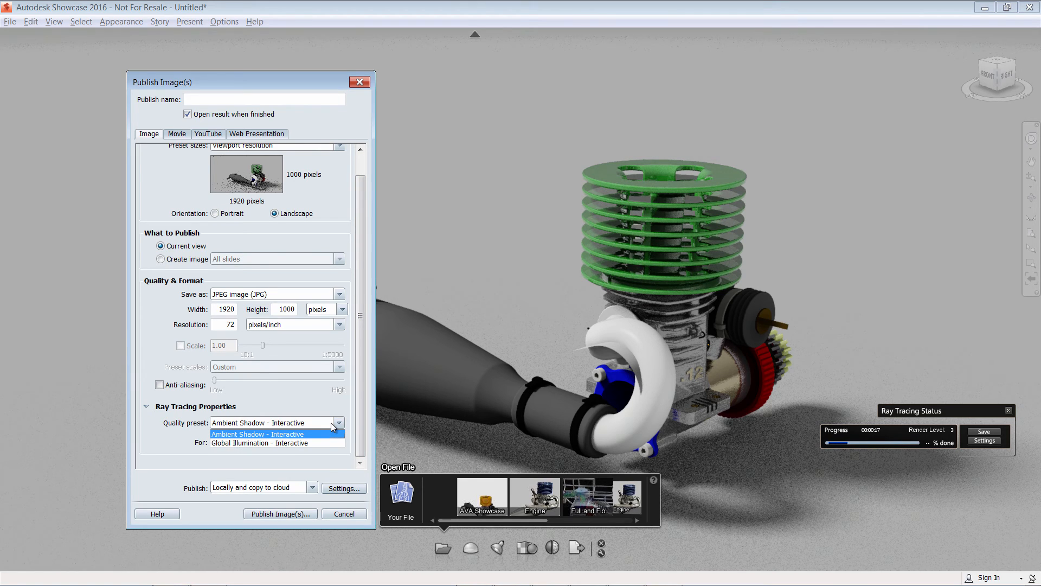
click(333, 426)
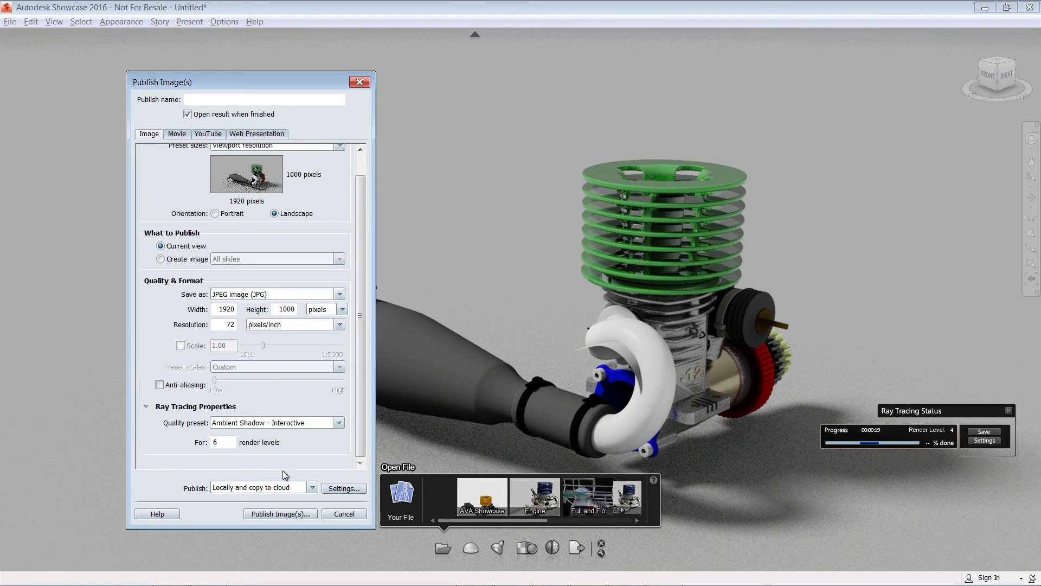
Set the image to publish locally only, then glance at the Movie settings and return to Image.
click(311, 489)
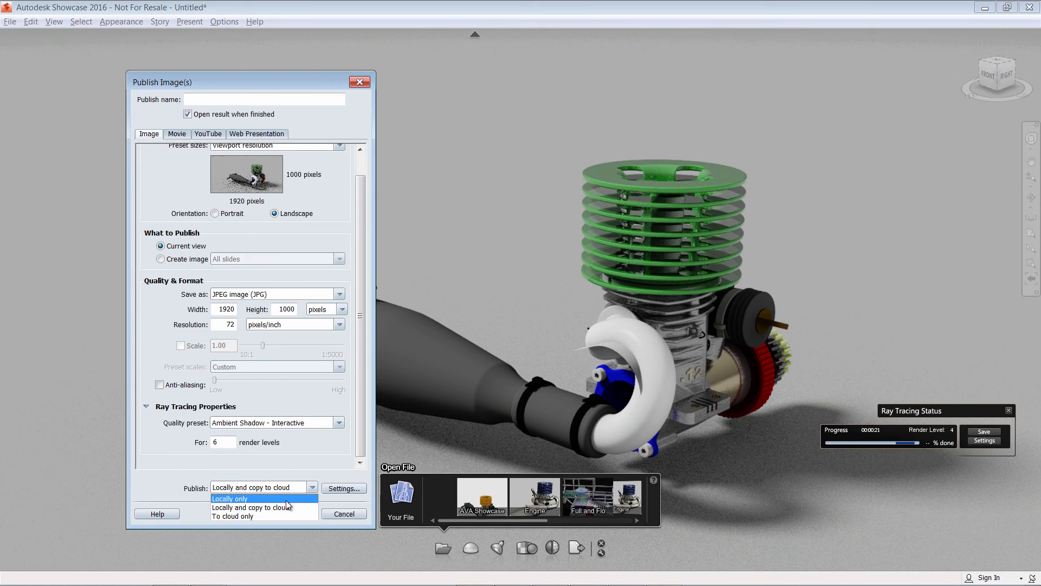
click(289, 498)
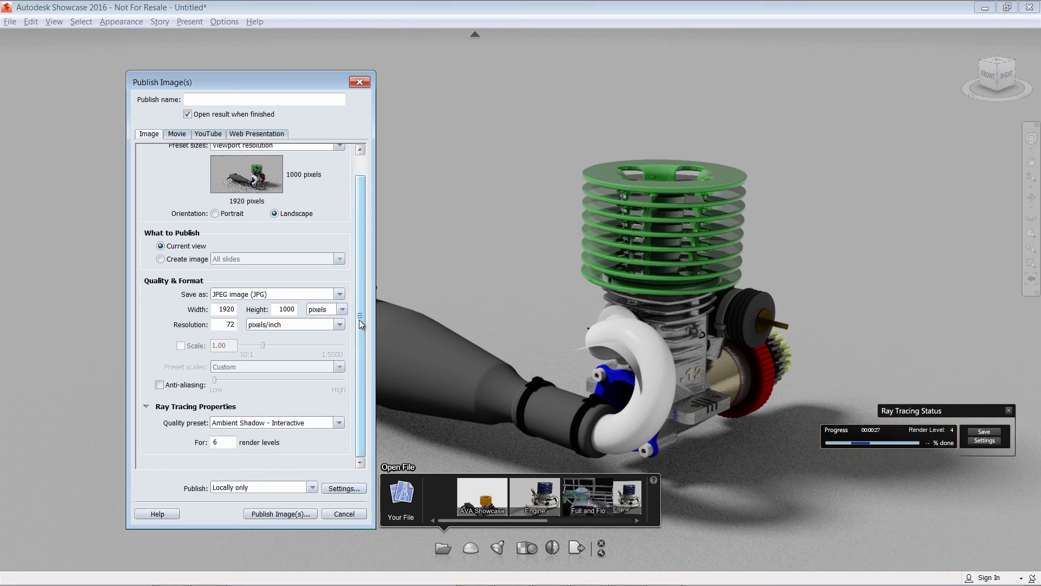
drag(360, 320, 307, 181)
click(178, 134)
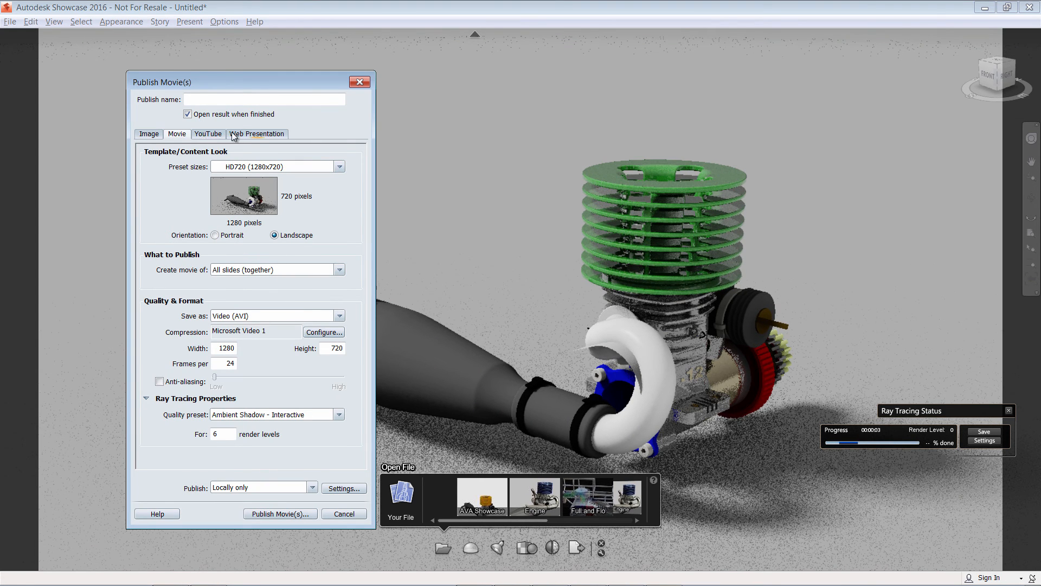
click(149, 134)
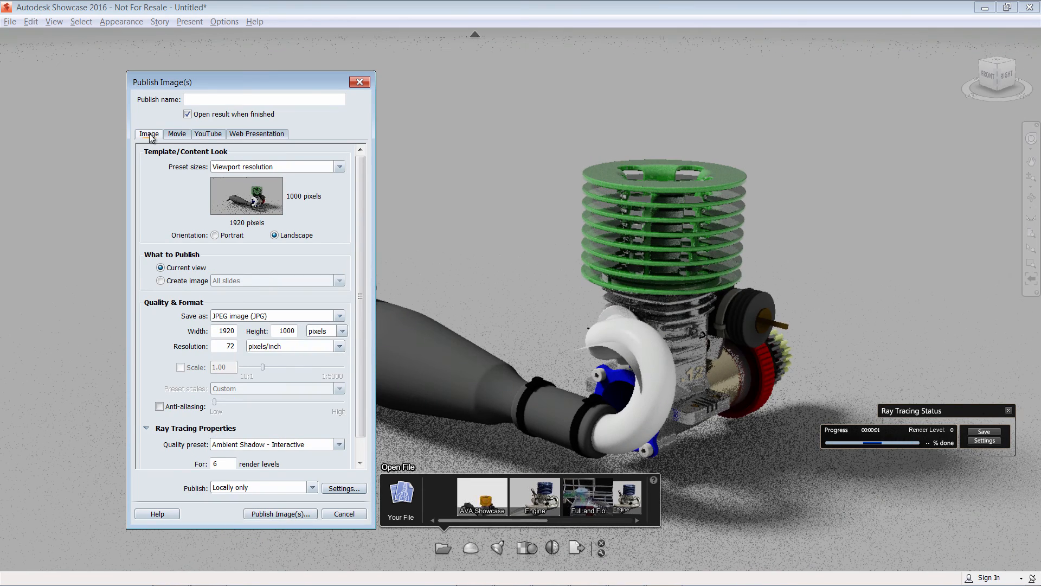
Publish the image as Default.jpg into the 12_30_2015_Showcase folder.
click(284, 512)
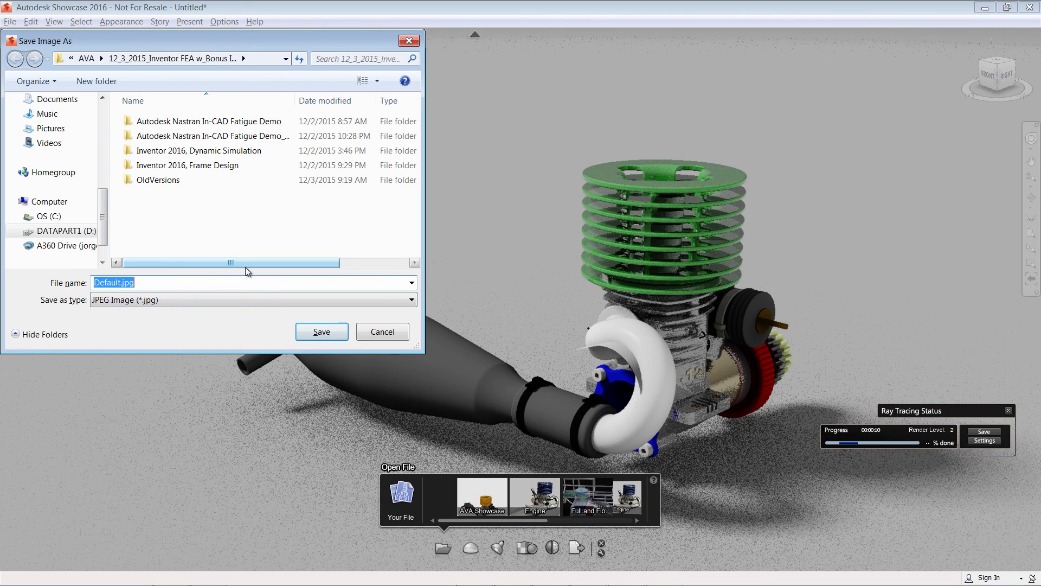
click(87, 58)
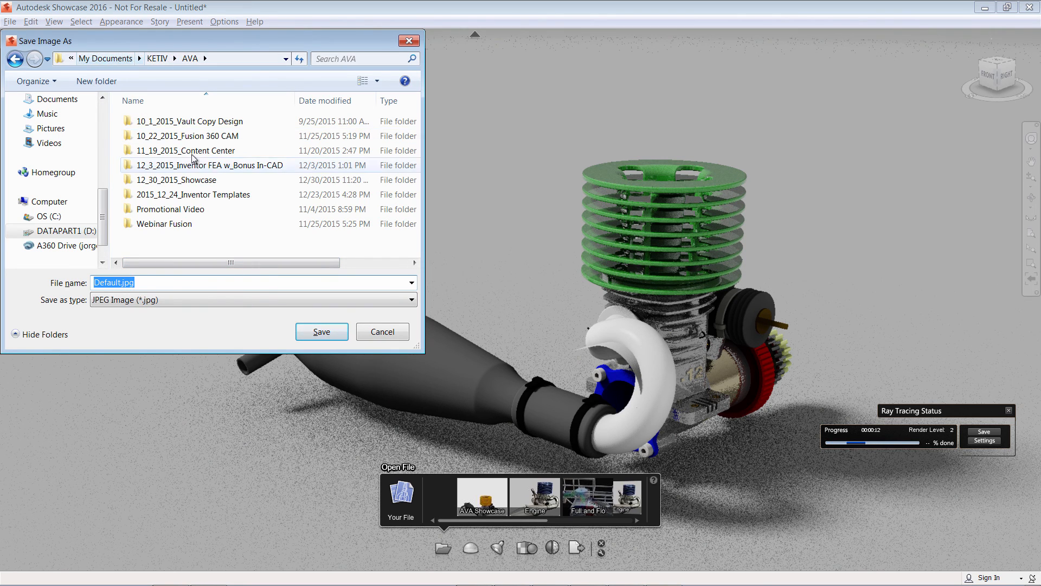
double_click(212, 181)
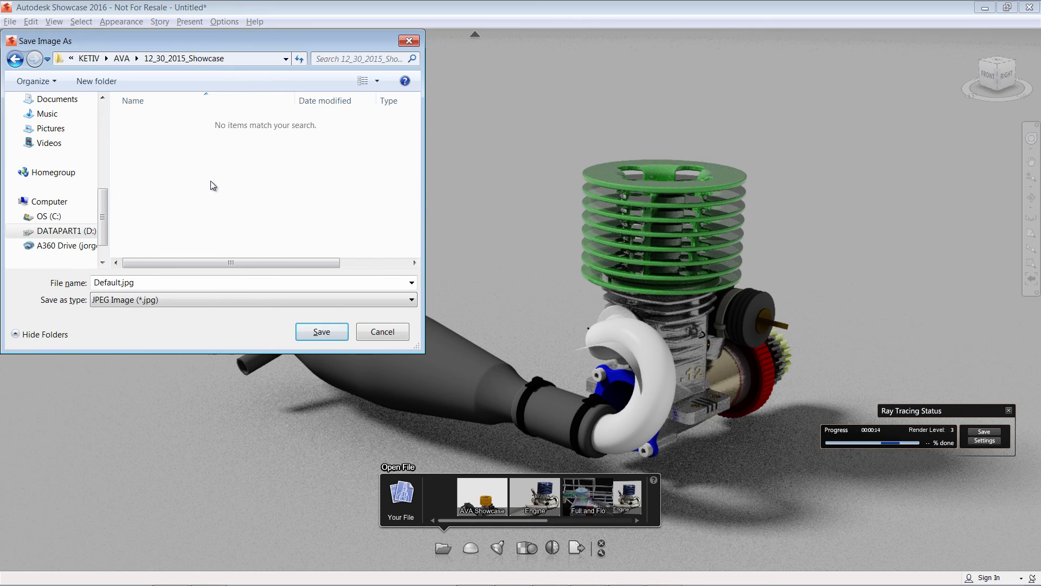
click(320, 332)
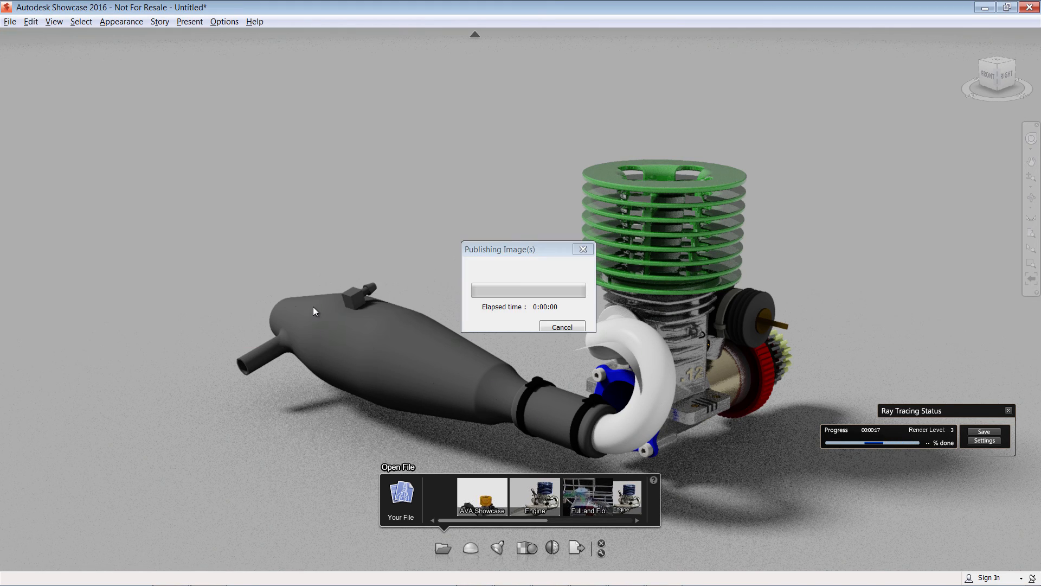